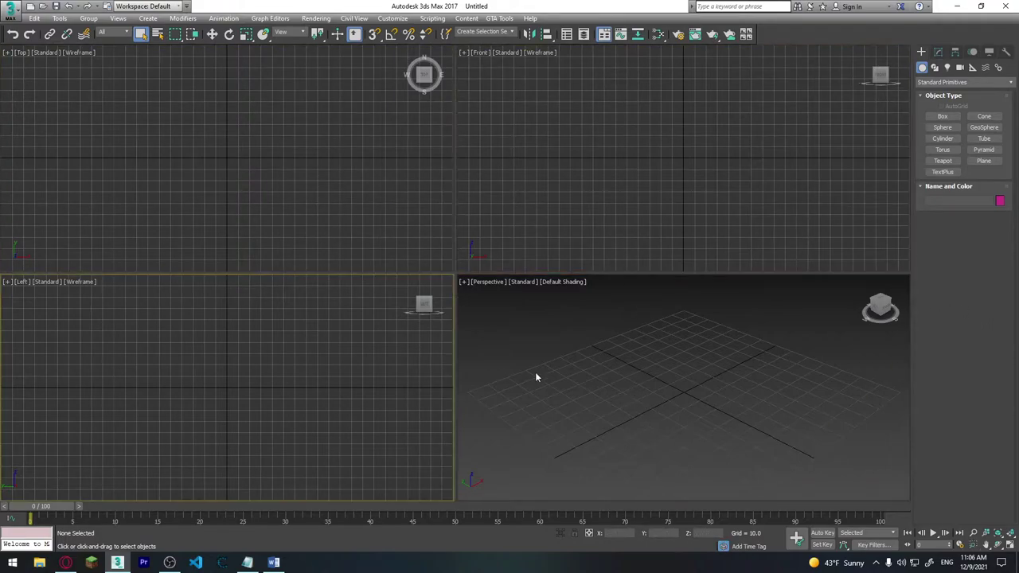
Activate the Box tool under Standard Primitives in the Create panel
left_click(943, 116)
Draw the long green Box001 on the grid and recentre it in the views
left_click_drag(682, 359, 785, 442)
left_click(808, 470)
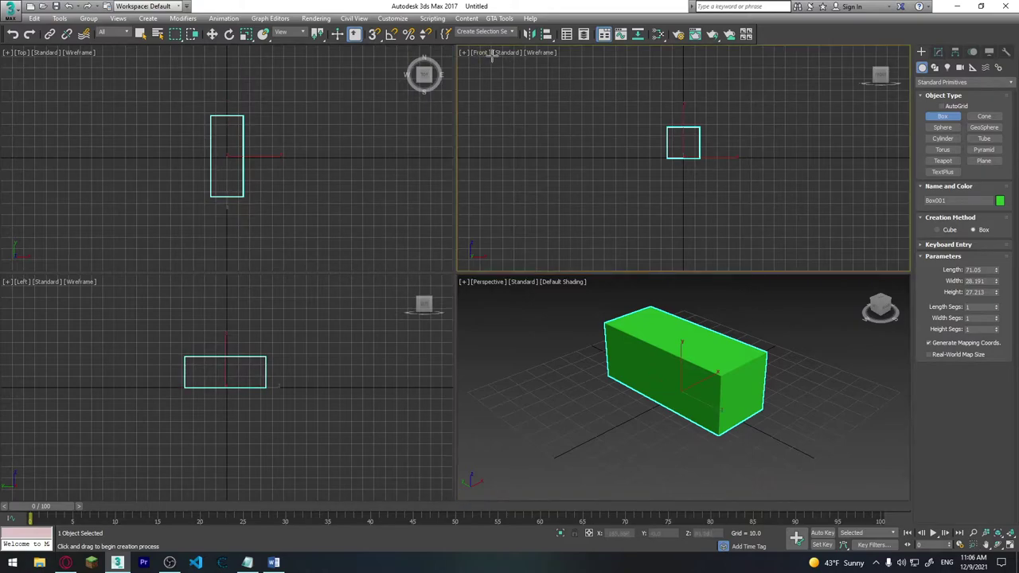
middle_click_drag(150, 94, 153, 125)
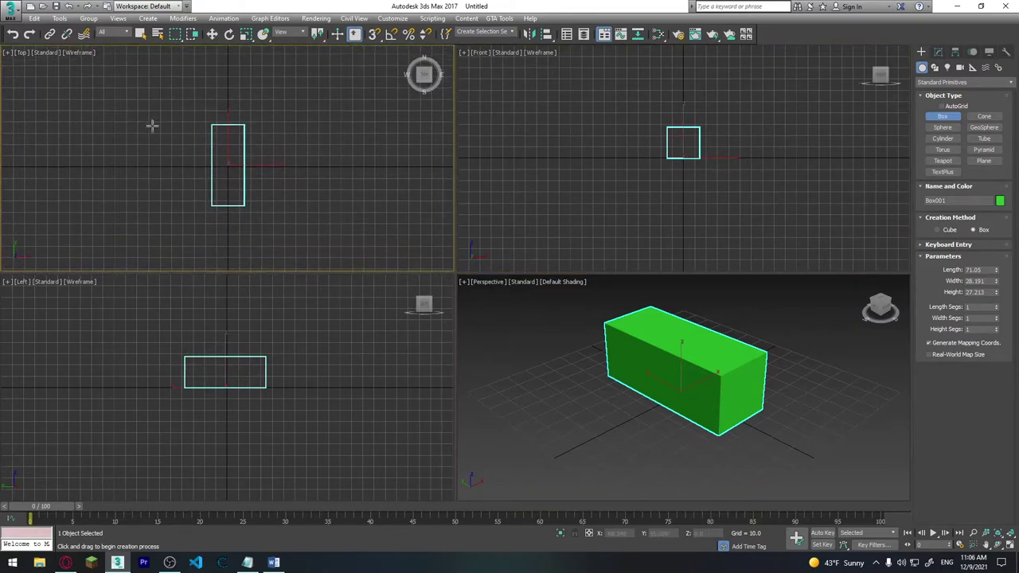
middle_click_drag(281, 359, 269, 343)
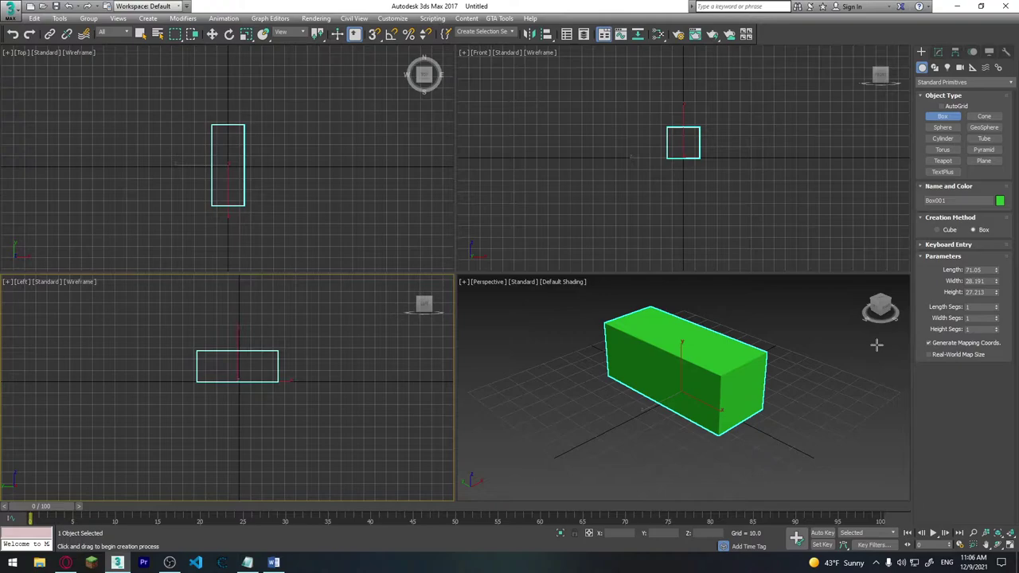
mouse_move(741, 382)
middle_mouse_down()
mouse_move(725, 390)
mouse_move(719, 380)
middle_mouse_up()
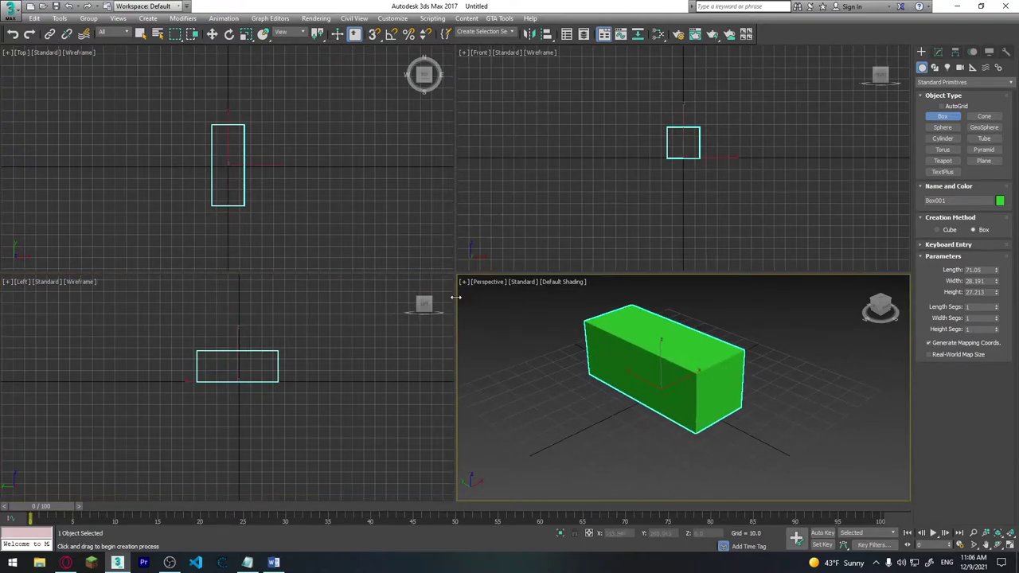
Resize the viewport panes, then reset the layout to four equal views
left_click_drag(457, 297, 287, 297)
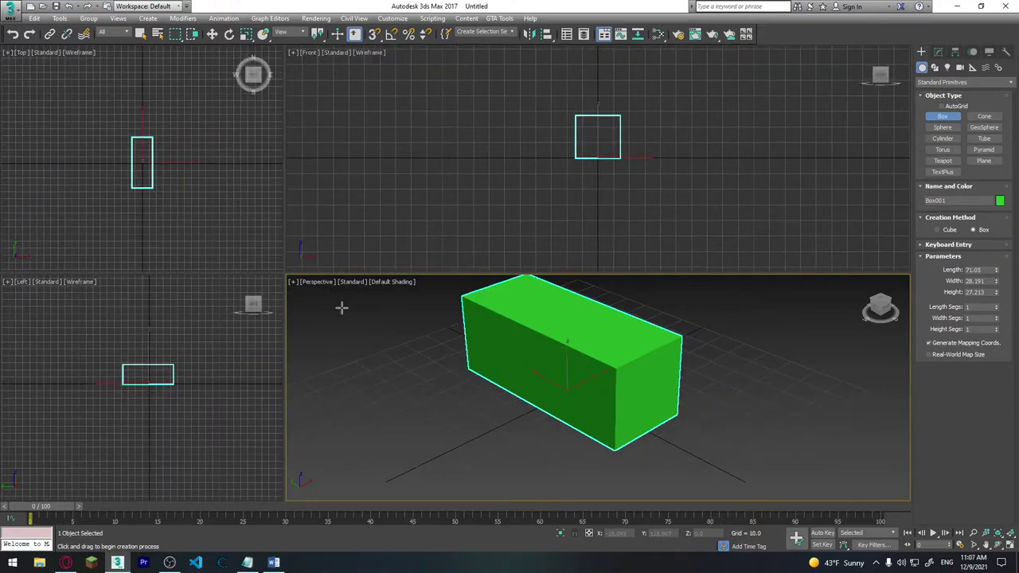
right_click(285, 275)
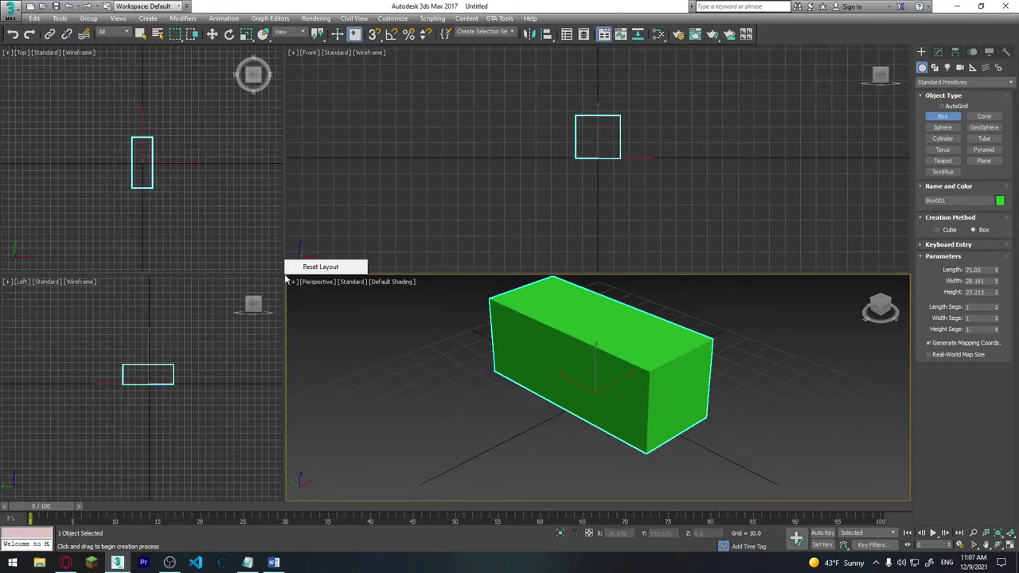
left_click(288, 279)
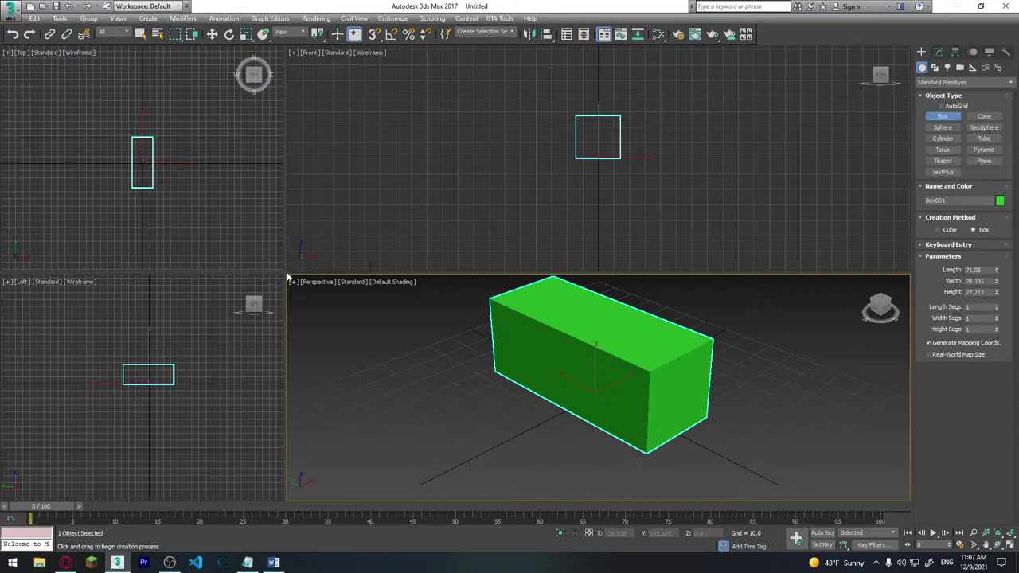
right_click(289, 278)
left_click(319, 265)
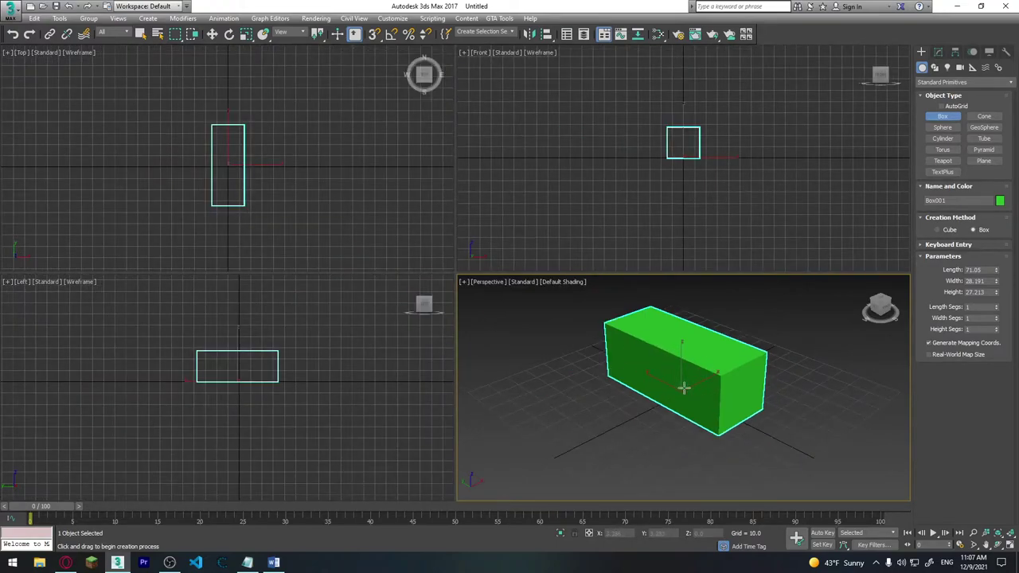
Maximize Perspective to orbit the box, restore four views, and enable Edged Faces (F4)
key("alt+w")
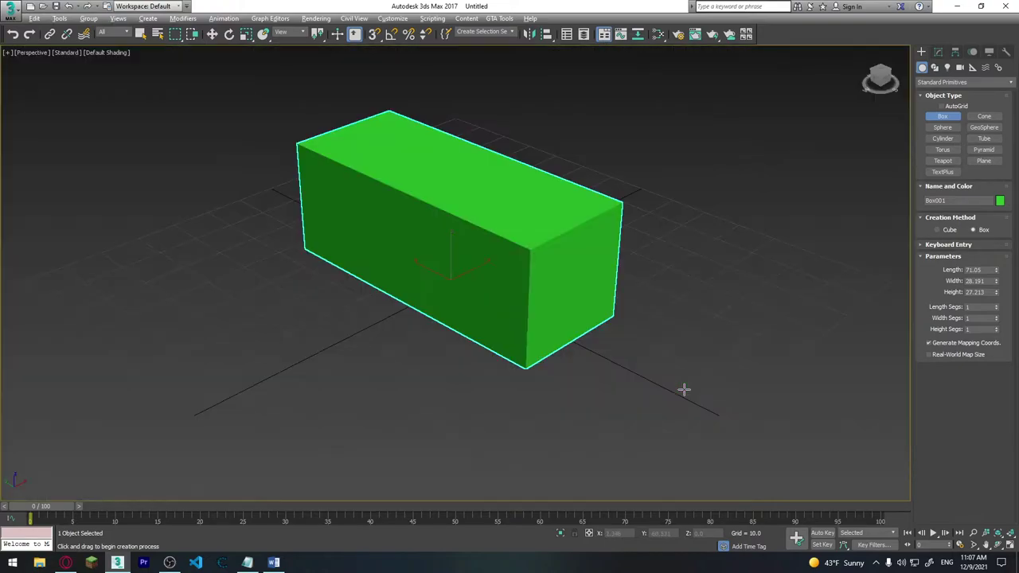
scroll(514, 324, "up", 3)
mouse_move(482, 319)
middle_mouse_down("alt")
mouse_move(469, 271)
mouse_move(489, 284)
mouse_move(571, 278)
mouse_move(425, 298)
mouse_move(482, 309)
middle_mouse_up("alt")
scroll(486, 298, "down", 3)
scroll(425, 298, "up", 2)
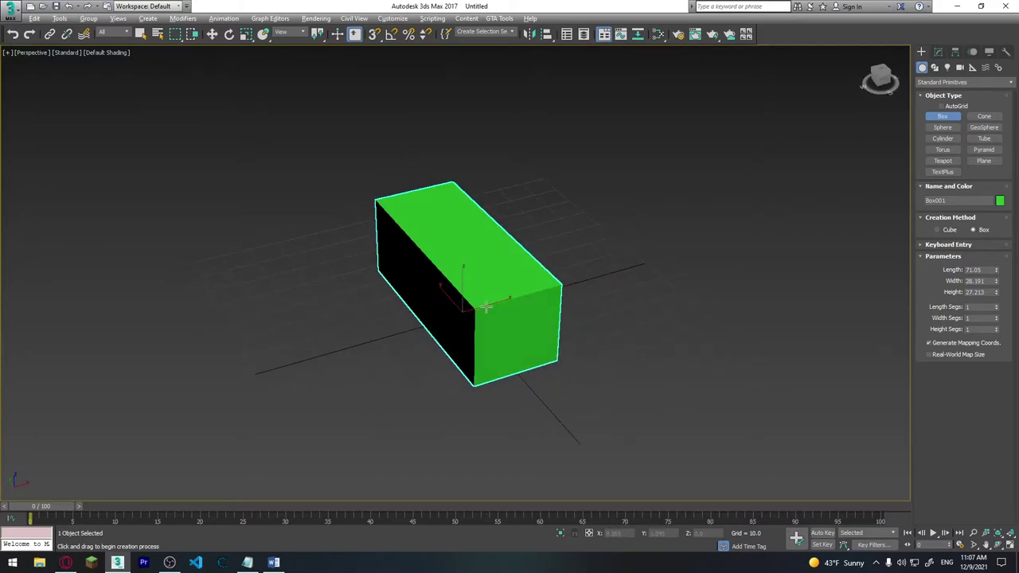
key("alt+w")
scroll(758, 384, "up", 3)
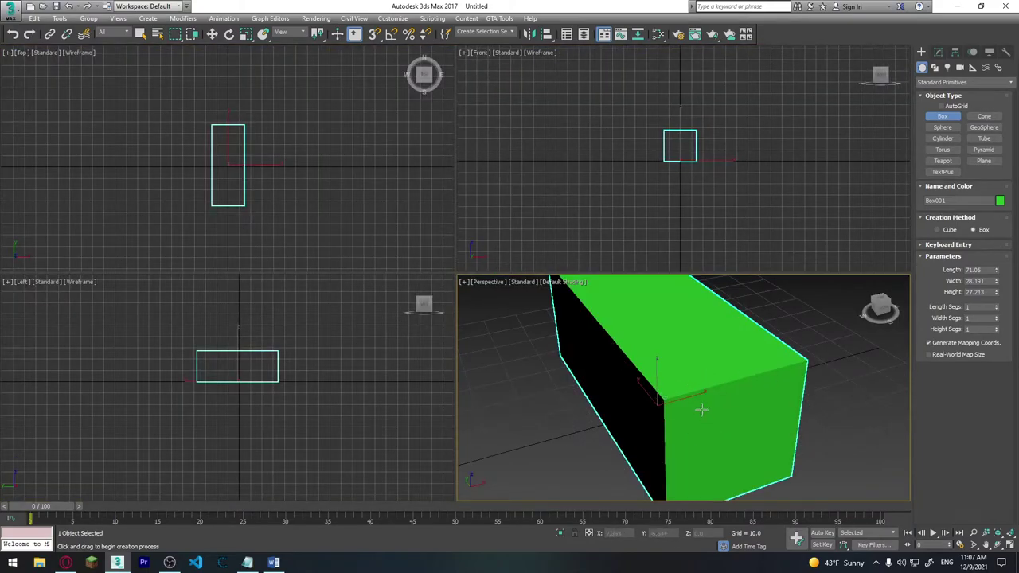
key("F4")
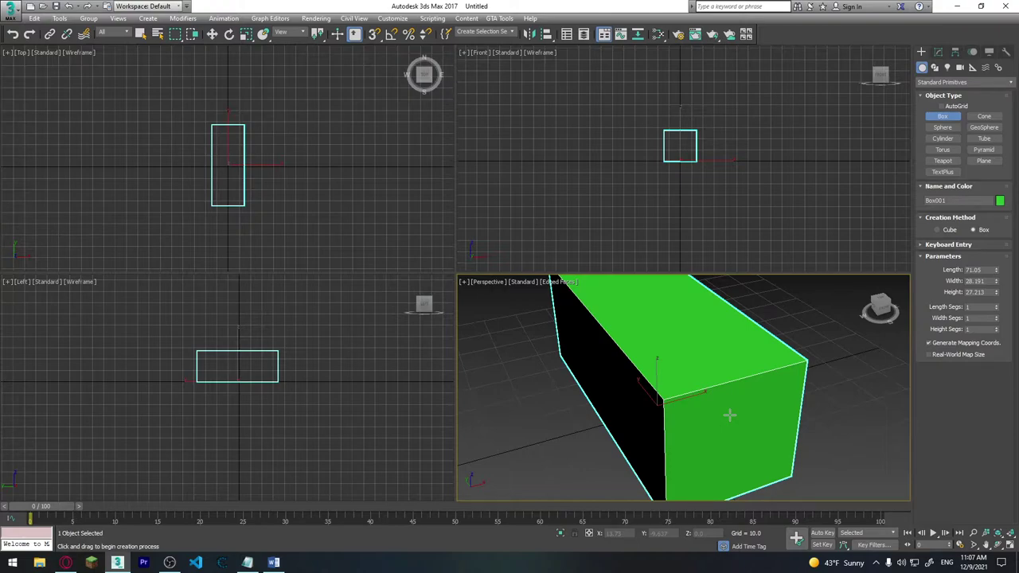
Pan, zoom and orbit the Perspective view to a lower, side-on angle of the box
key("alt+w")
key("alt+w")
mouse_move(690, 358)
middle_mouse_down()
mouse_move(692, 391)
mouse_move(651, 414)
mouse_move(687, 364)
middle_mouse_up()
scroll(676, 394, "down", 4)
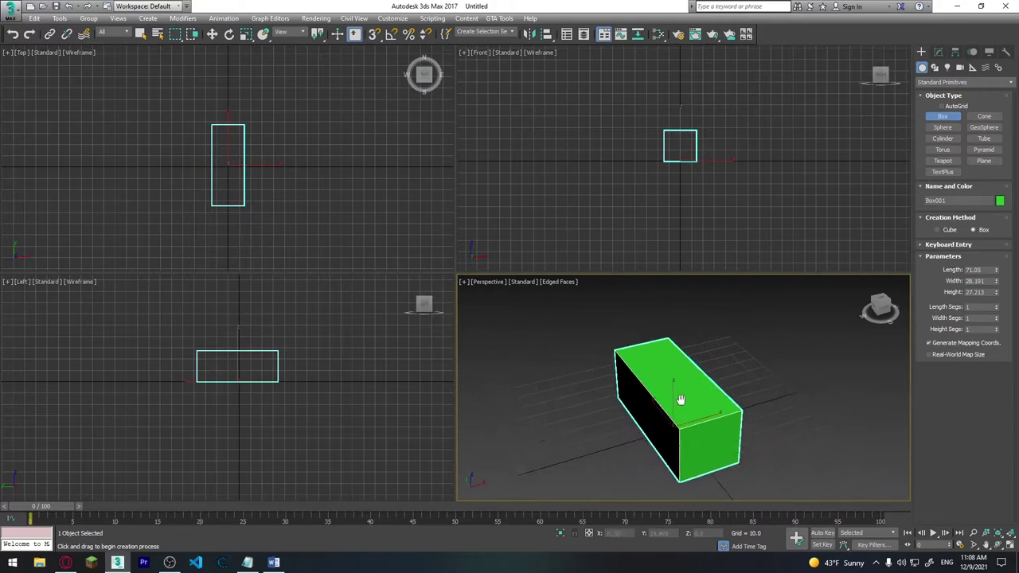
scroll(658, 372, "up", 3)
scroll(659, 371, "down", 2)
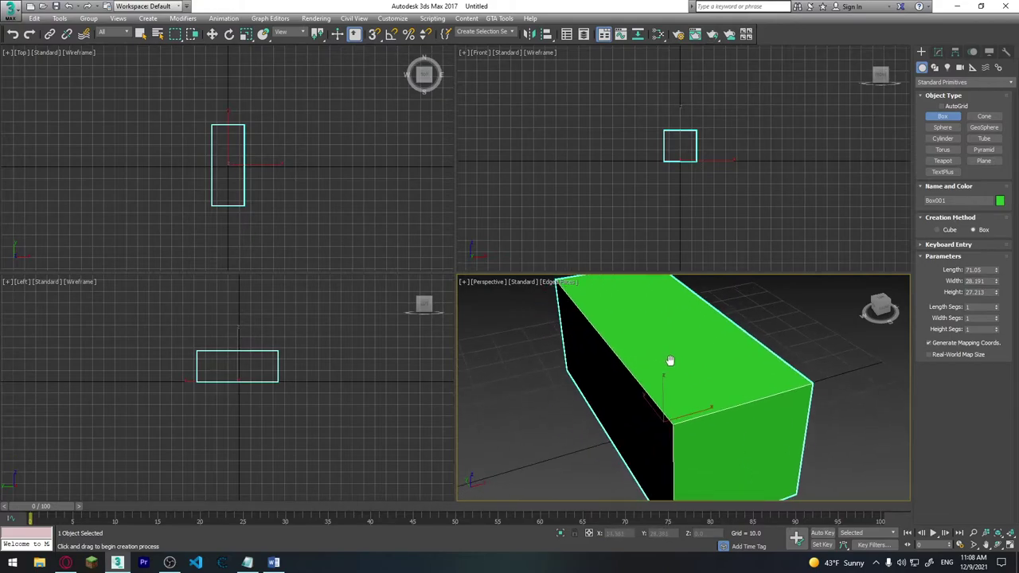
scroll(669, 387, "down", 3)
mouse_move(673, 381)
middle_mouse_down("alt")
mouse_move(709, 368)
mouse_move(683, 380)
mouse_move(695, 366)
mouse_move(777, 382)
mouse_move(661, 352)
mouse_move(712, 417)
mouse_move(671, 420)
mouse_move(621, 401)
mouse_move(626, 412)
middle_mouse_up("alt")
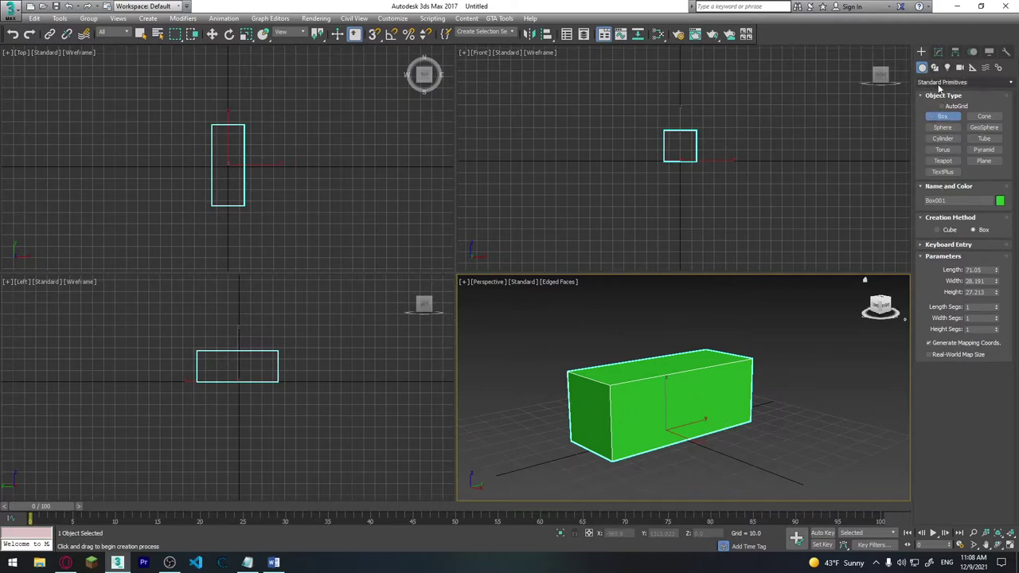
Draw a second box base beside the green box and give it a height of about 40
left_click(948, 82)
left_click(934, 72)
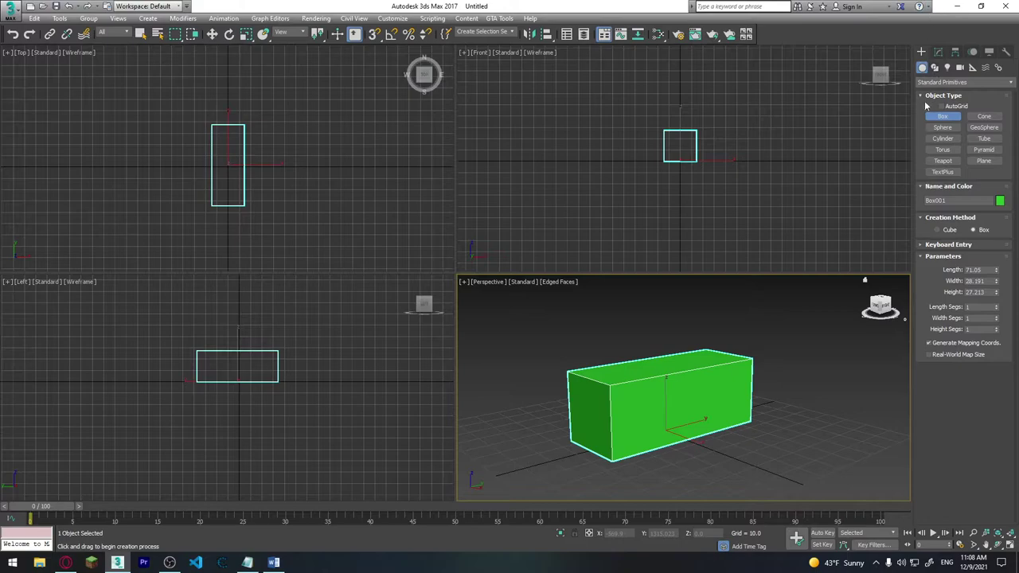
left_click_drag(684, 438, 763, 481)
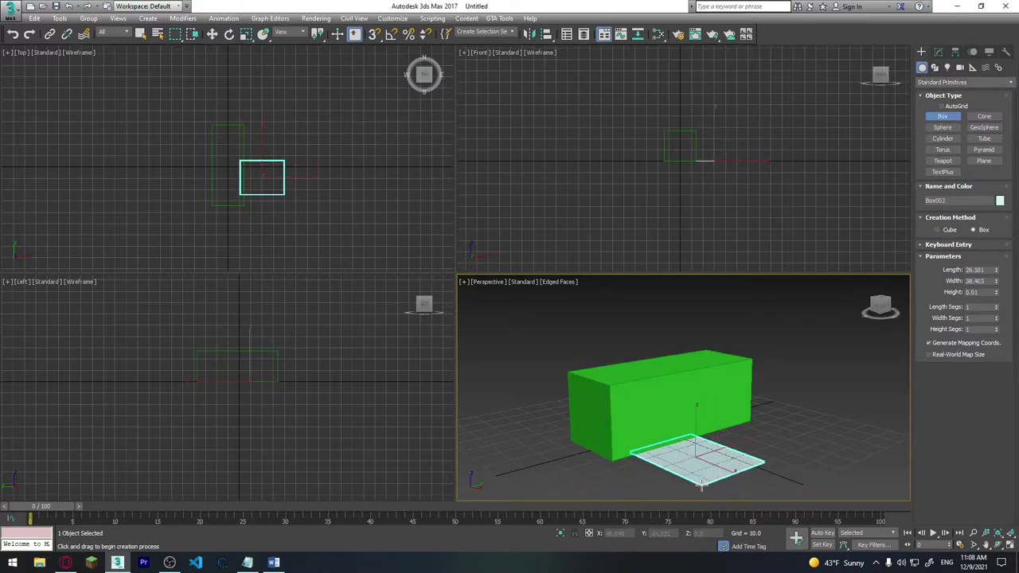
mouse_move(748, 430)
middle_mouse_down("alt")
mouse_move(730, 448)
mouse_move(690, 418)
middle_mouse_up("alt")
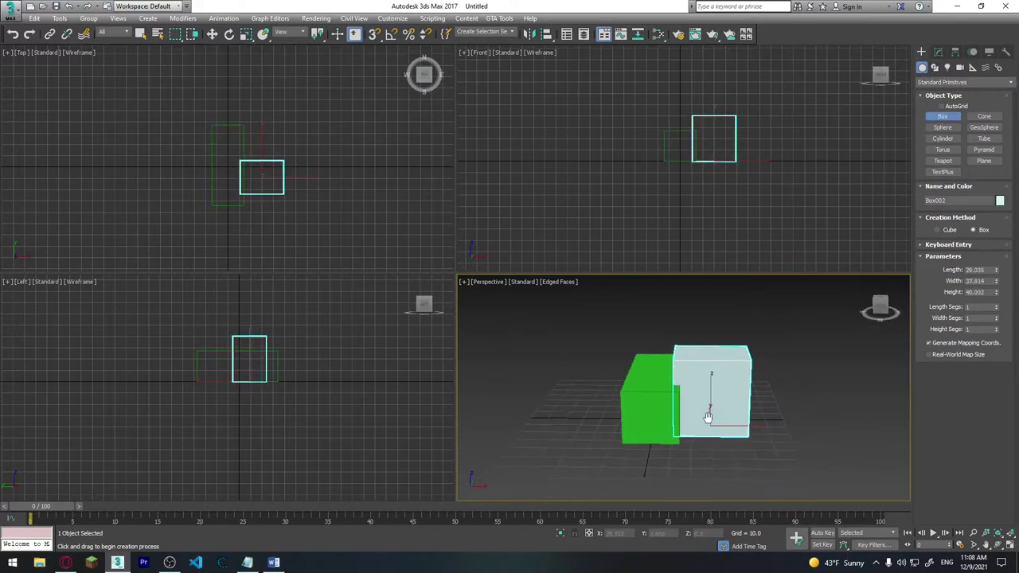
Pan and orbit the Perspective view to see both boxes from above
scroll(690, 418, "up", 3)
scroll(690, 418, "down", 3)
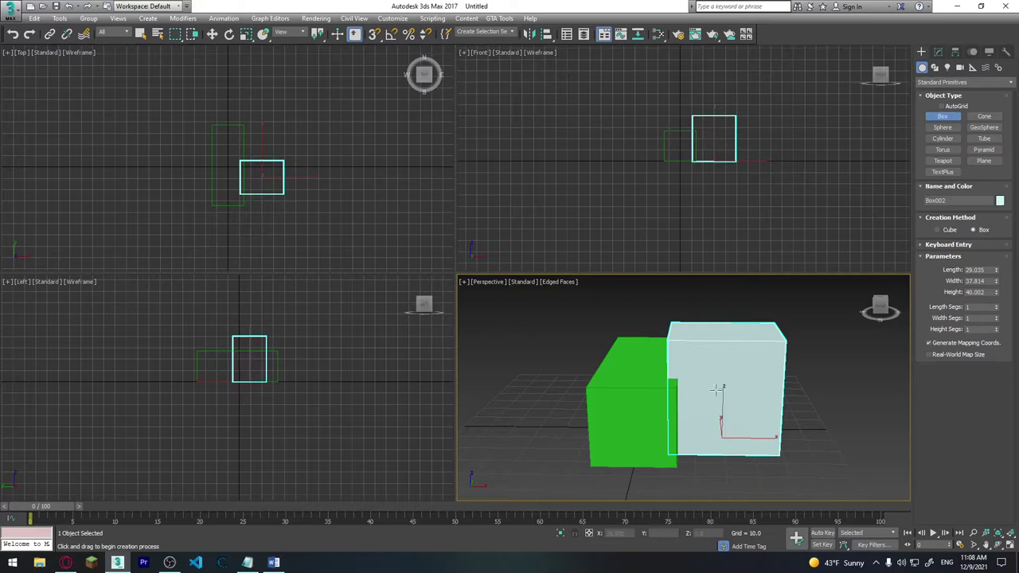
mouse_move(612, 467)
middle_mouse_down()
mouse_move(657, 407)
mouse_move(830, 387)
mouse_move(685, 398)
middle_mouse_up()
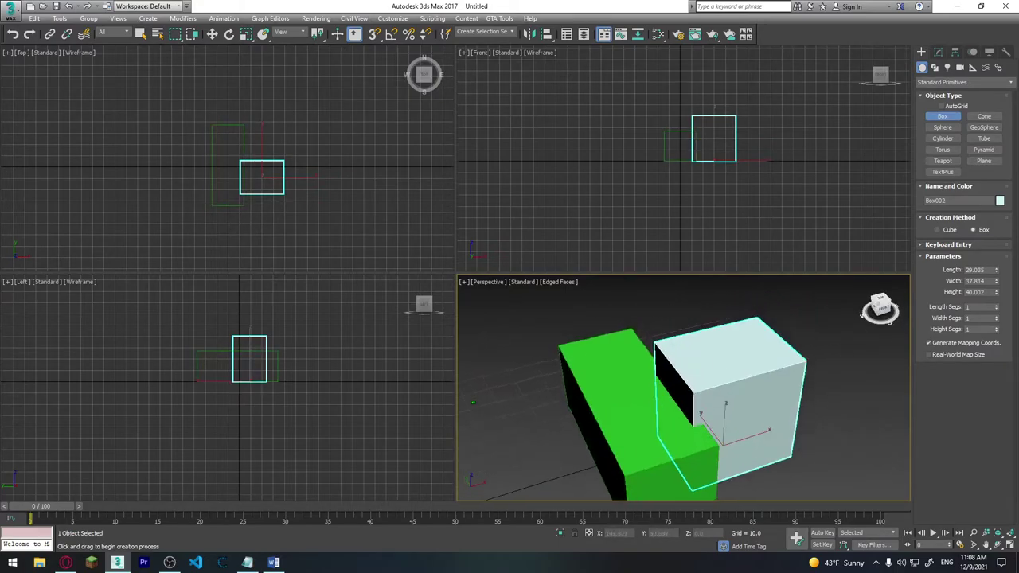
mouse_move(473, 402)
middle_mouse_down("alt")
mouse_move(685, 361)
mouse_move(726, 415)
mouse_move(671, 434)
middle_mouse_up("alt")
scroll(686, 362, "down", 5)
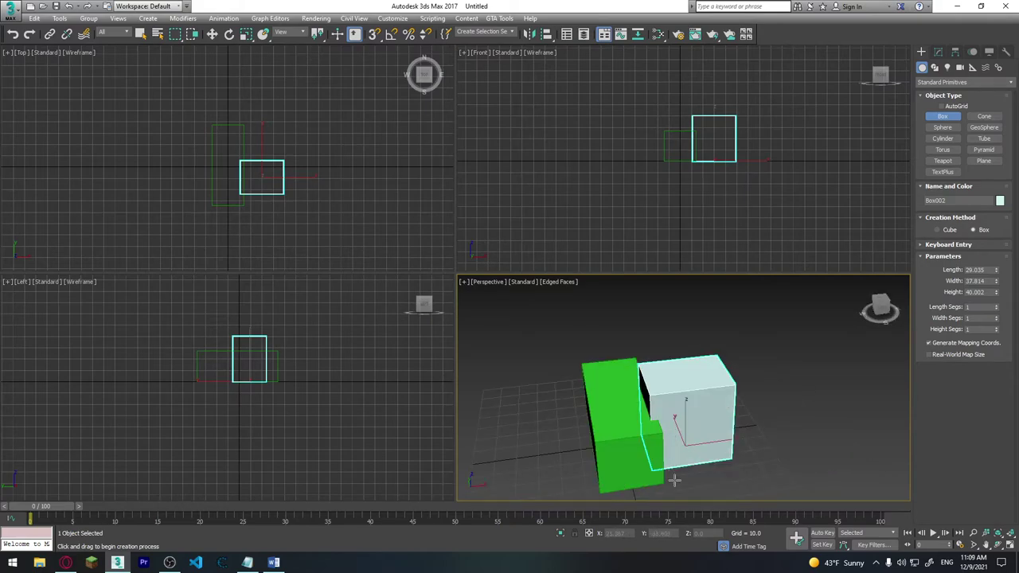
Toggle the Front view full-screen, then select the white box in Perspective
right_click(628, 158)
key("alt+w")
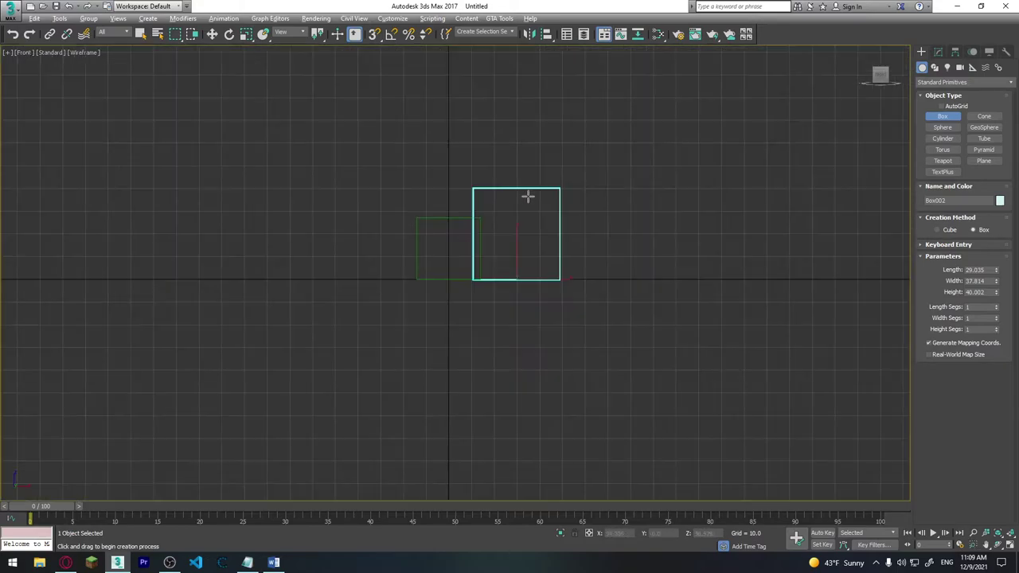
key("alt+w")
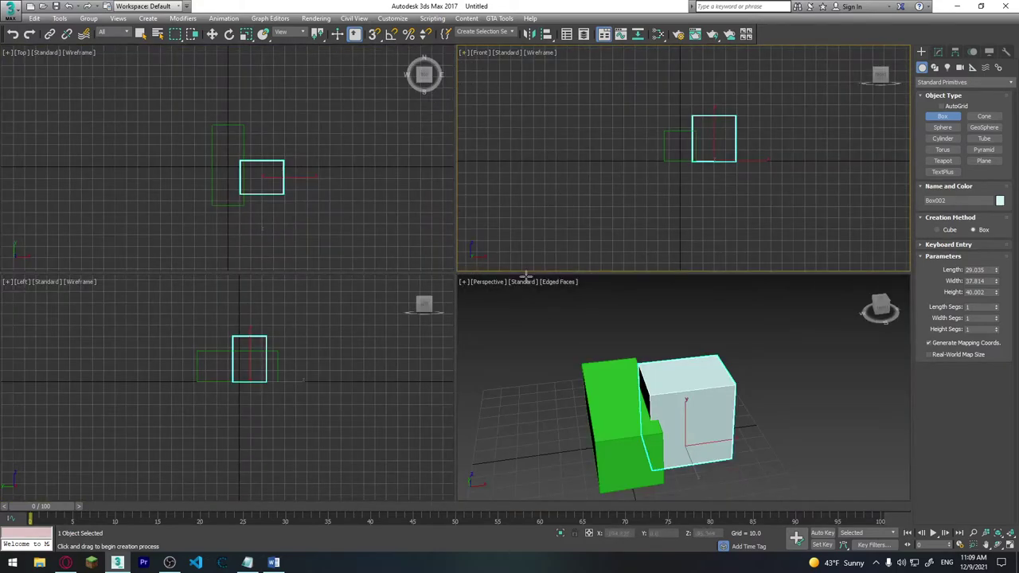
left_click(550, 378)
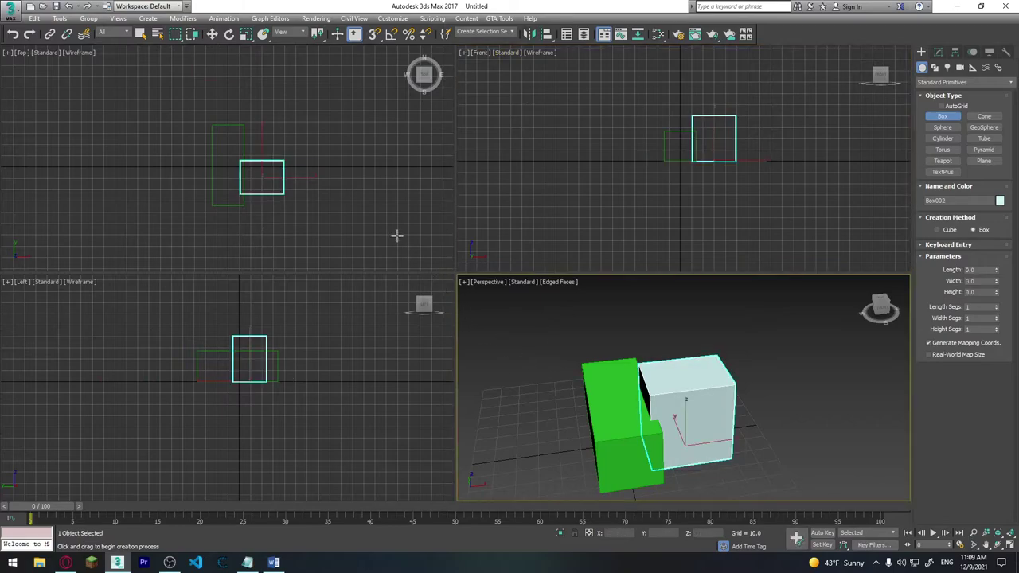
left_click(344, 195)
key("alt+w")
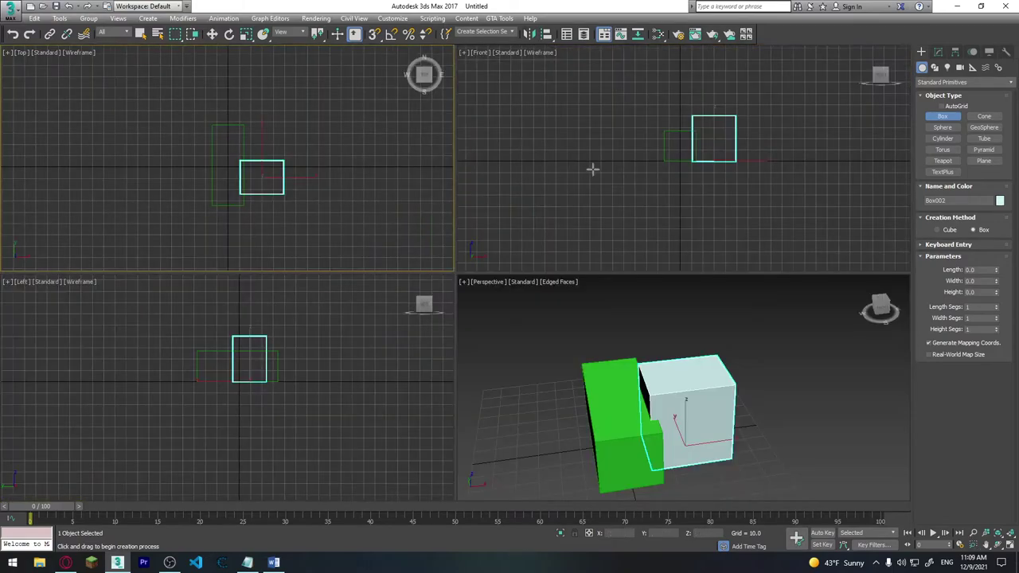
Maximize the Perspective view, orbit around the boxes, and return to four views
left_click(589, 400)
key("alt+w")
middle_click_drag(492, 340, 458, 307, "alt")
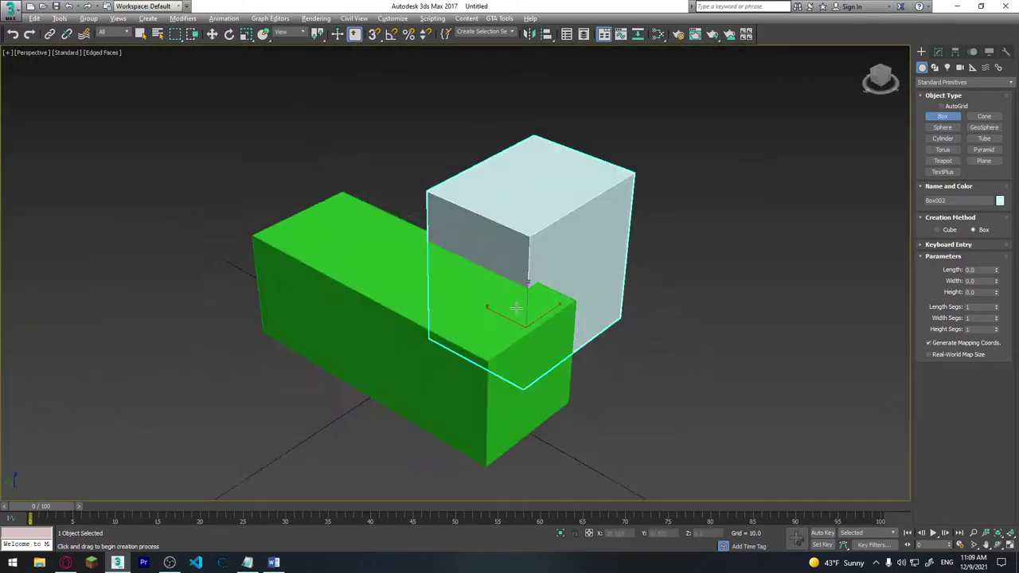
key("alt+w")
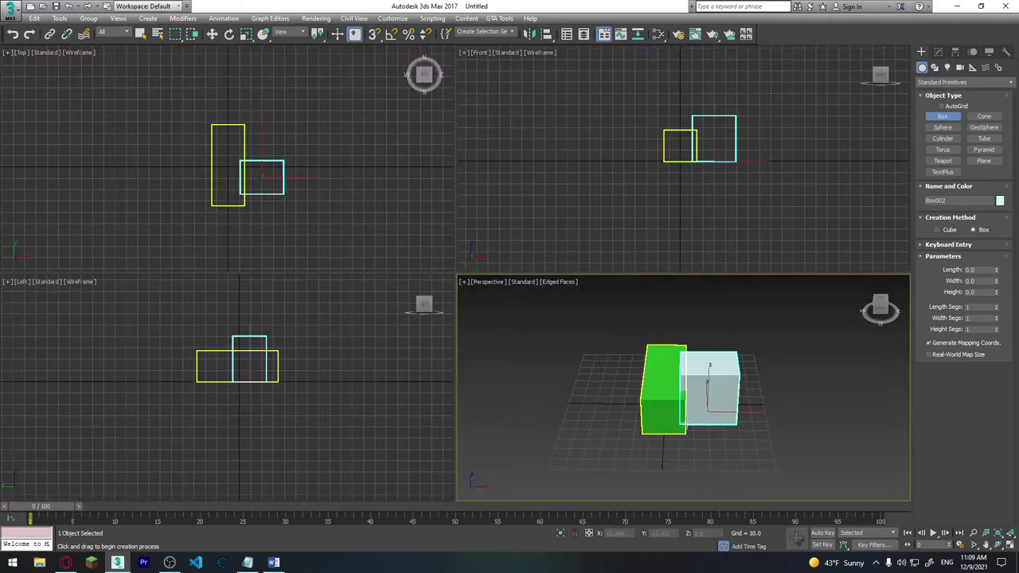
scroll(721, 398, "up", 2)
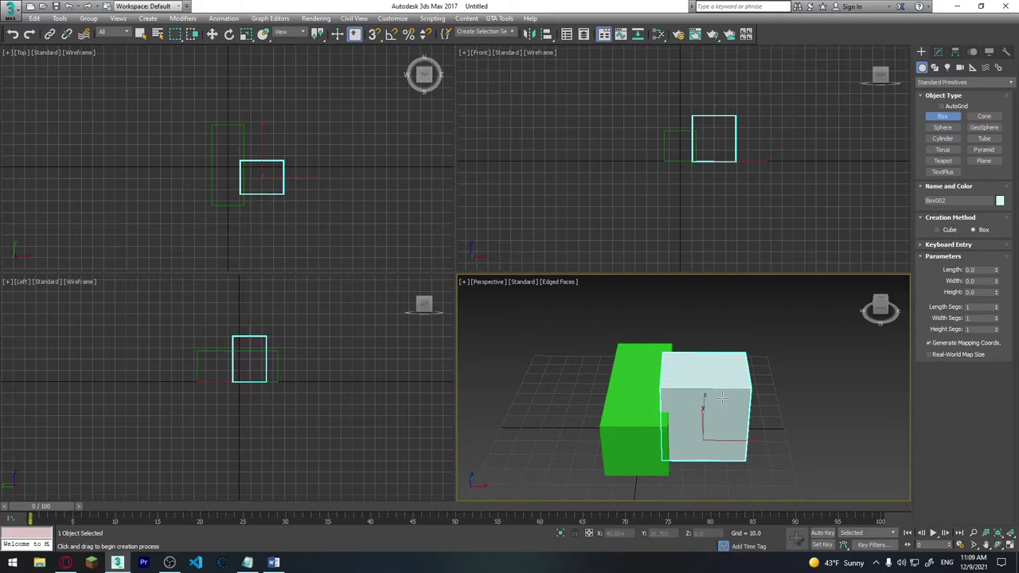
Exit Box creation and region-select both boxes using a rectangular selection region
right_click(722, 398)
left_click_drag(558, 326, 701, 402)
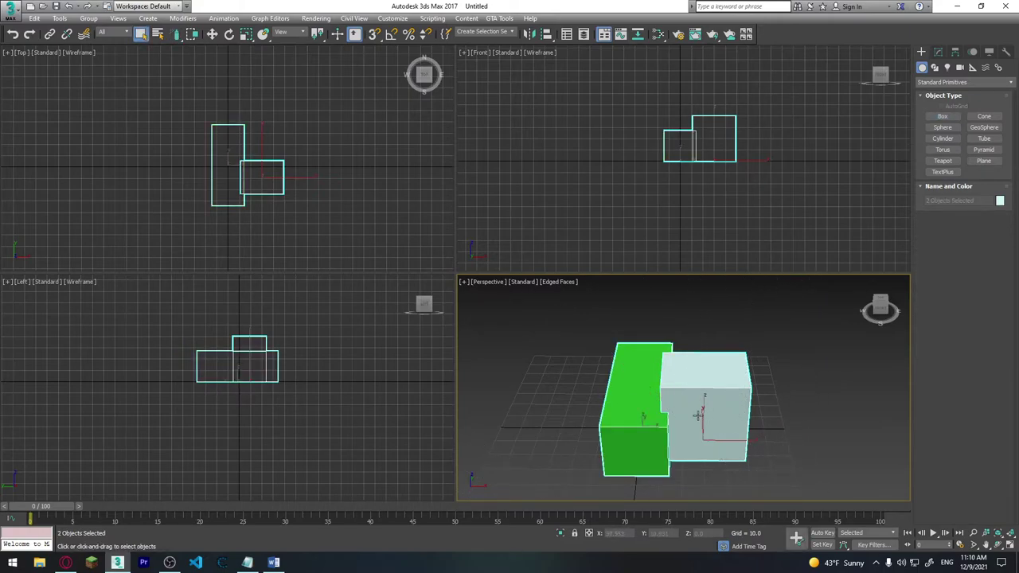
mouse_move(175, 34)
left_mouse_down()
mouse_move(187, 54)
mouse_move(176, 54)
left_mouse_up()
left_click_drag(581, 373, 756, 470)
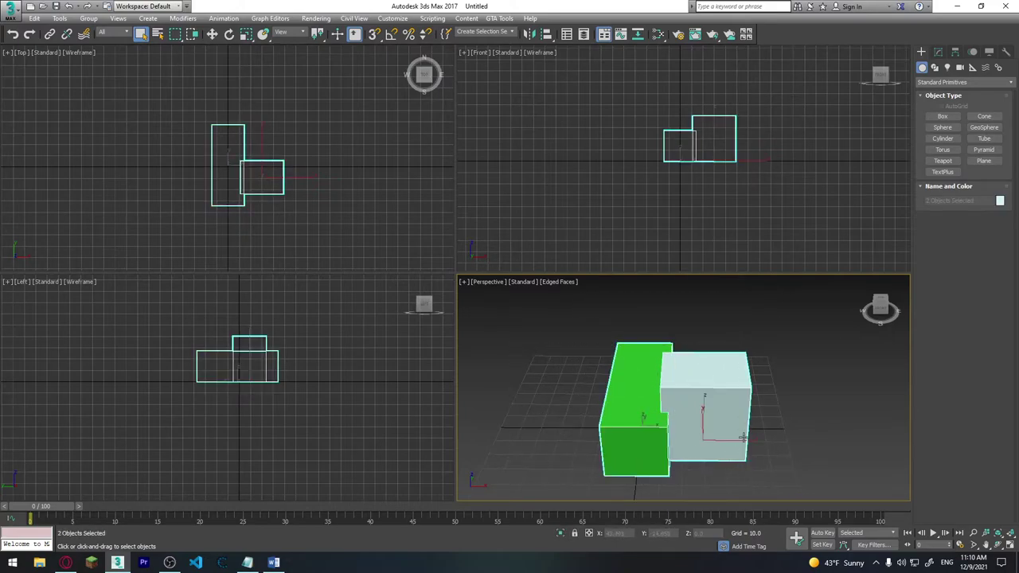
Draw Pyramid001 behind the green box, cancel a second pyramid, and select all three objects
left_click(984, 150)
left_click_drag(551, 333, 594, 374)
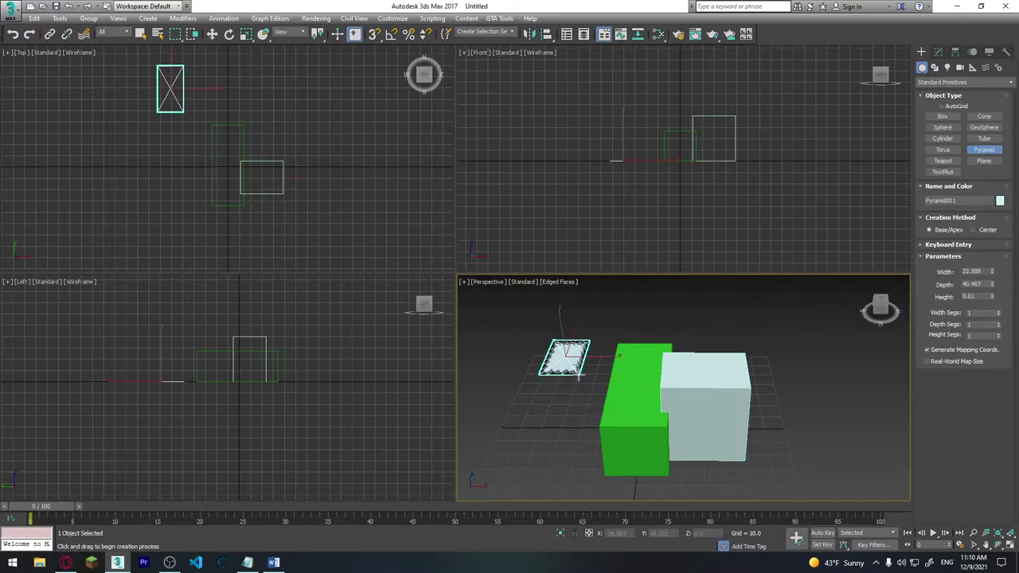
left_click(572, 347)
left_click_drag(551, 445, 596, 480)
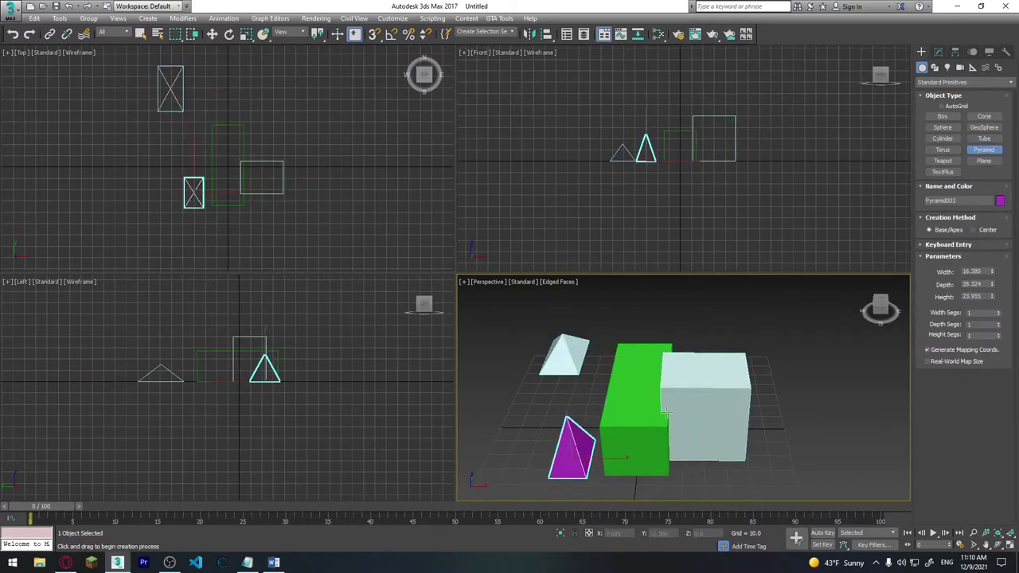
right_click(623, 456)
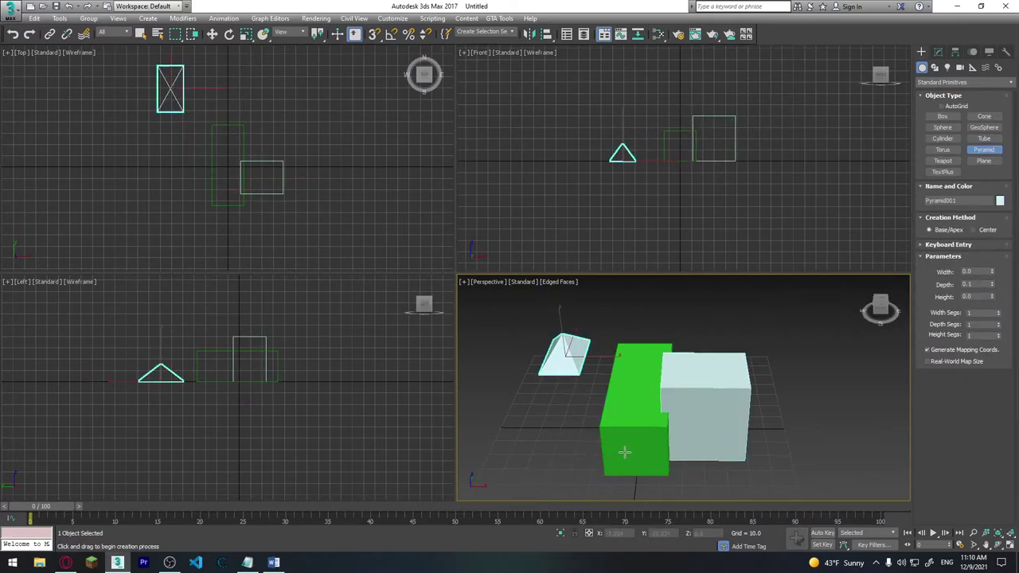
right_click(540, 434)
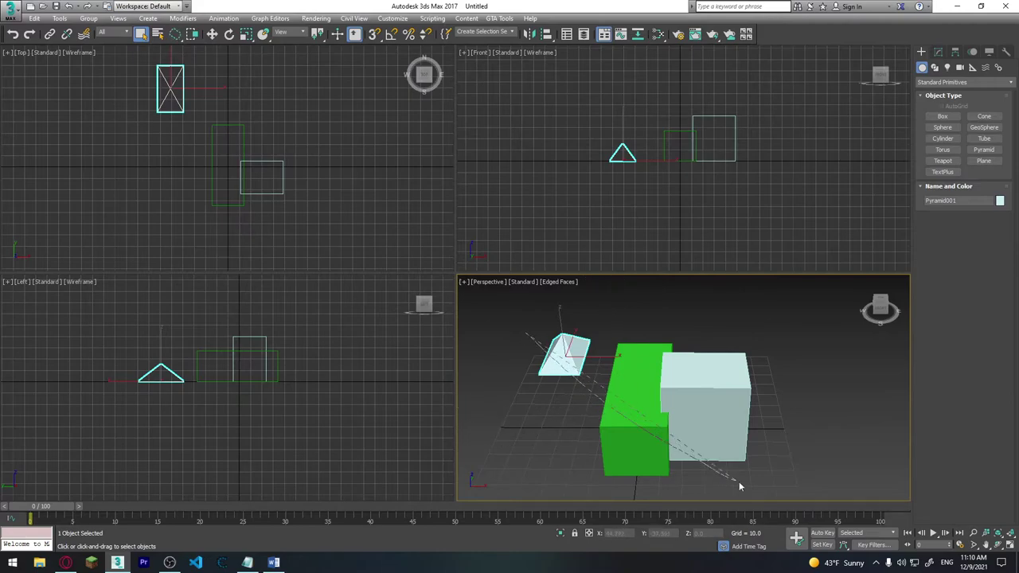
left_click_drag(554, 359, 739, 482)
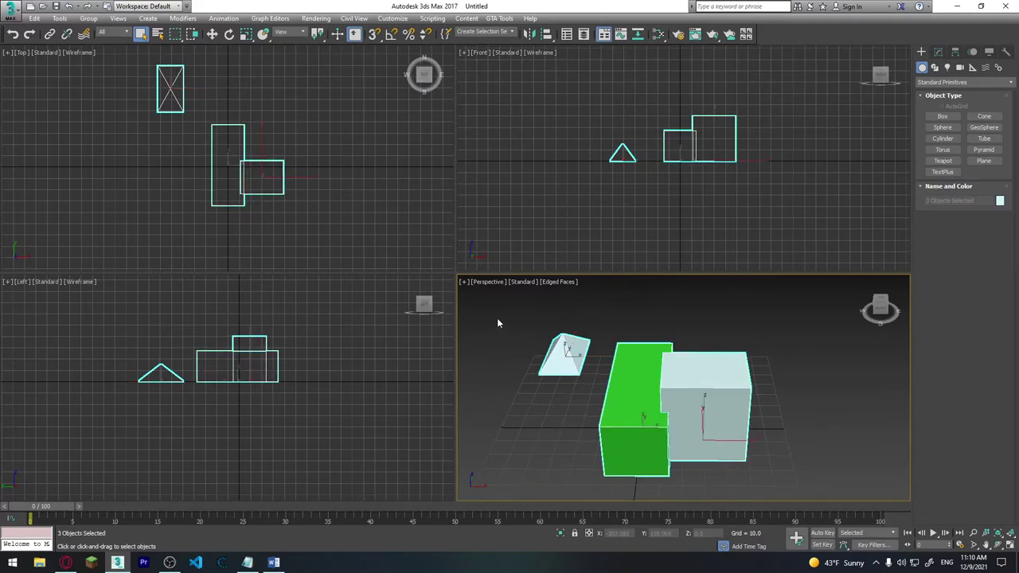
Move Box001 with Select and Move away from the white box toward the pyramid
left_click(549, 453)
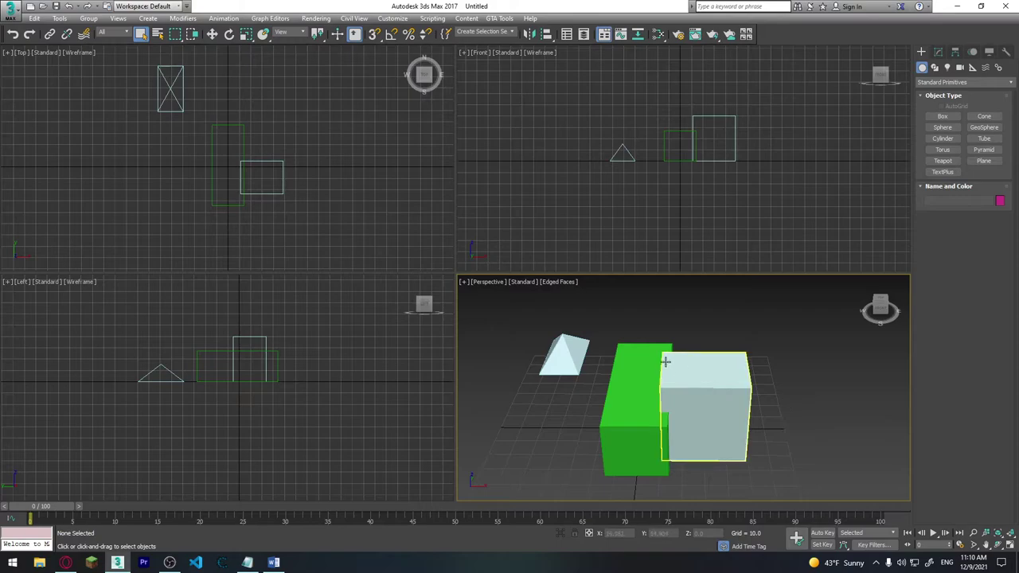
key("w")
left_click(631, 384)
left_click_drag(631, 384, 622, 408)
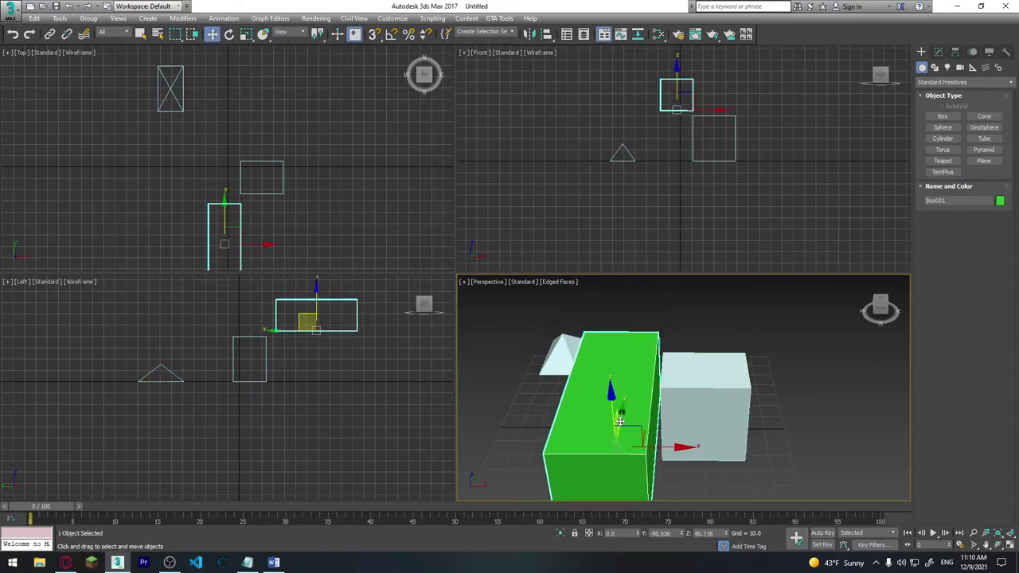
left_click_drag(623, 409, 665, 419)
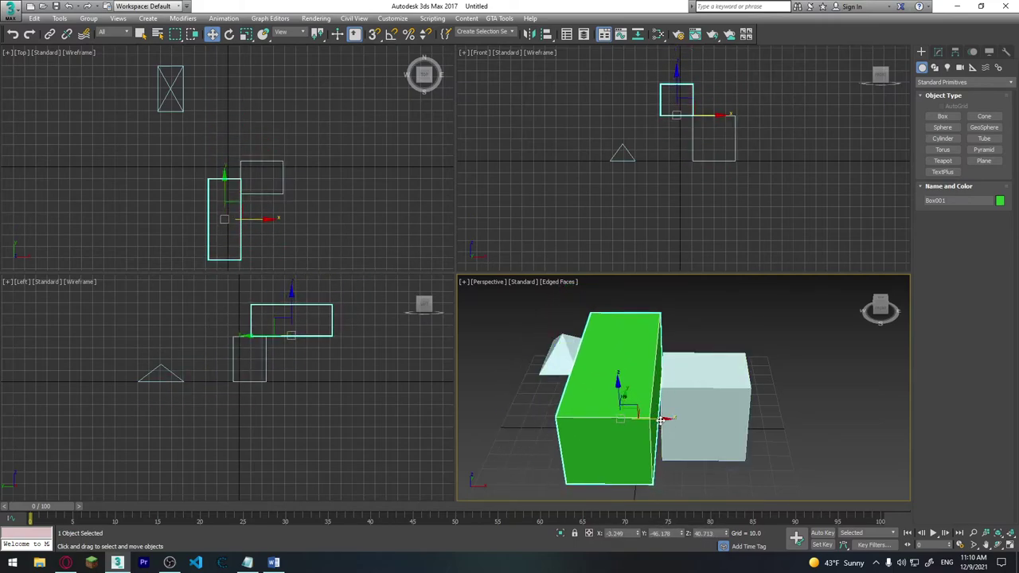
mouse_move(661, 420)
left_mouse_down()
mouse_move(751, 417)
mouse_move(608, 409)
mouse_move(603, 347)
mouse_move(627, 390)
mouse_move(573, 425)
mouse_move(517, 389)
mouse_move(633, 372)
mouse_move(572, 333)
mouse_move(629, 366)
mouse_move(614, 386)
left_mouse_up()
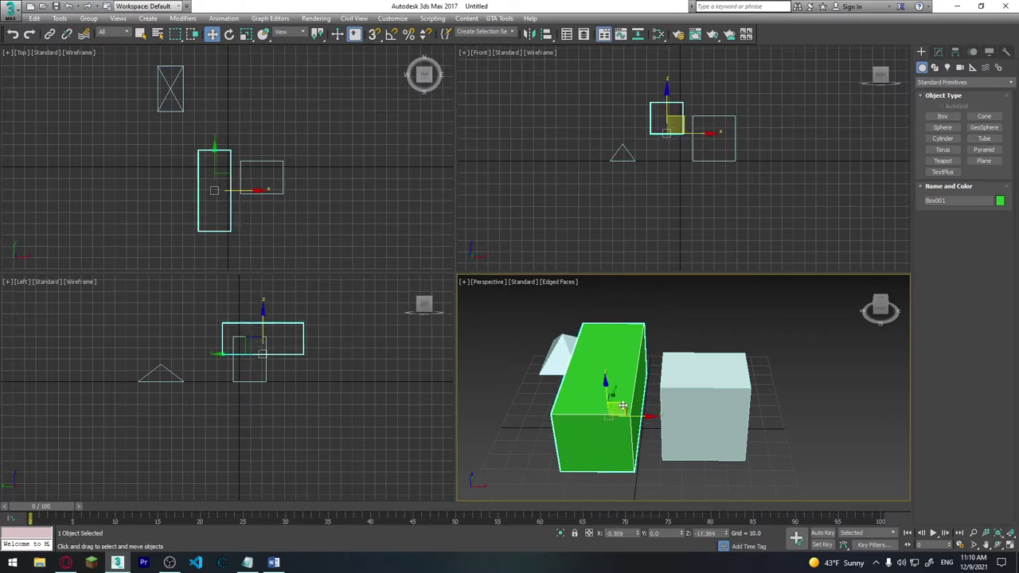
scroll(685, 414, "down", 3)
Rotate Box001, then scale it uniformly and with squash into a tall, narrow block
key("e")
mouse_move(693, 431)
left_mouse_down()
mouse_move(624, 423)
mouse_move(663, 412)
left_mouse_up()
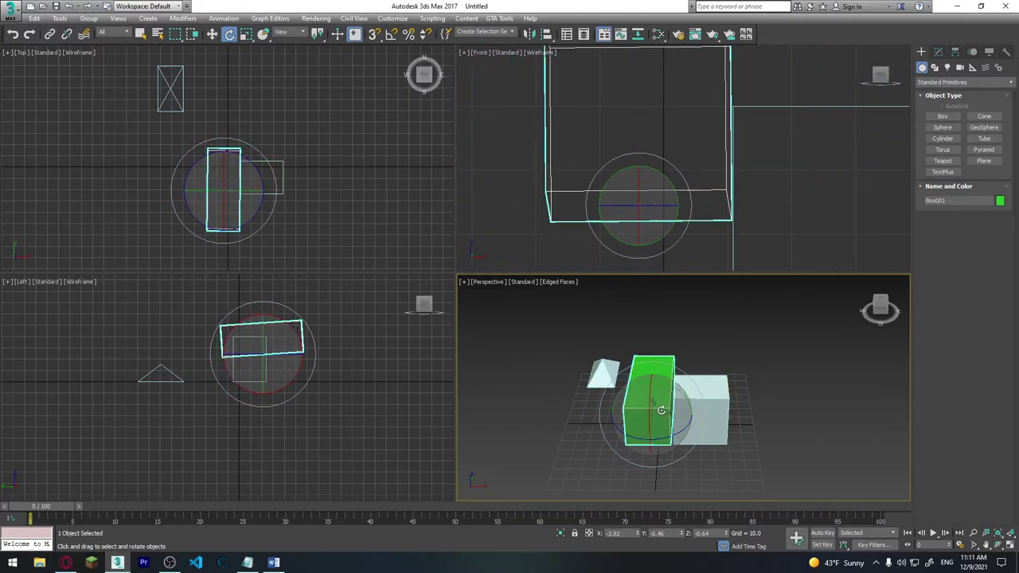
key("r")
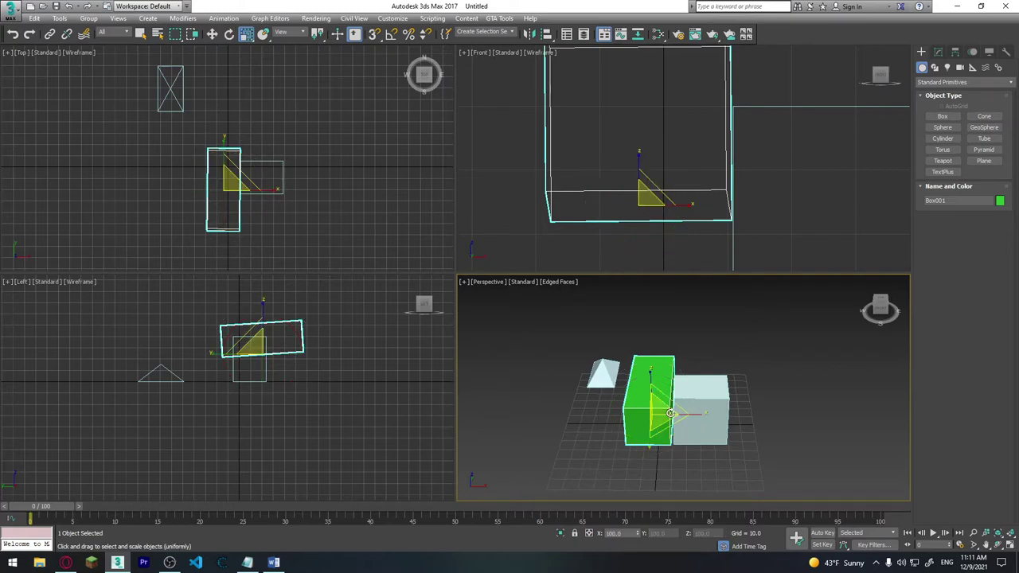
mouse_move(659, 413)
left_mouse_down()
mouse_move(678, 402)
mouse_move(668, 420)
left_mouse_up()
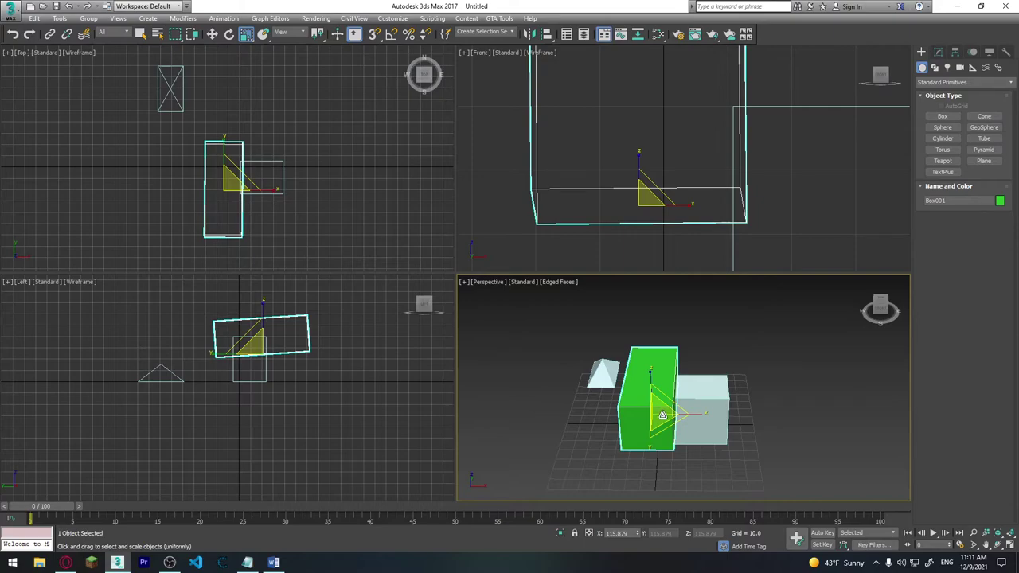
key("r")
key("r")
mouse_move(662, 414)
left_mouse_down()
mouse_move(708, 405)
mouse_move(723, 383)
mouse_move(693, 402)
left_mouse_up()
key("r")
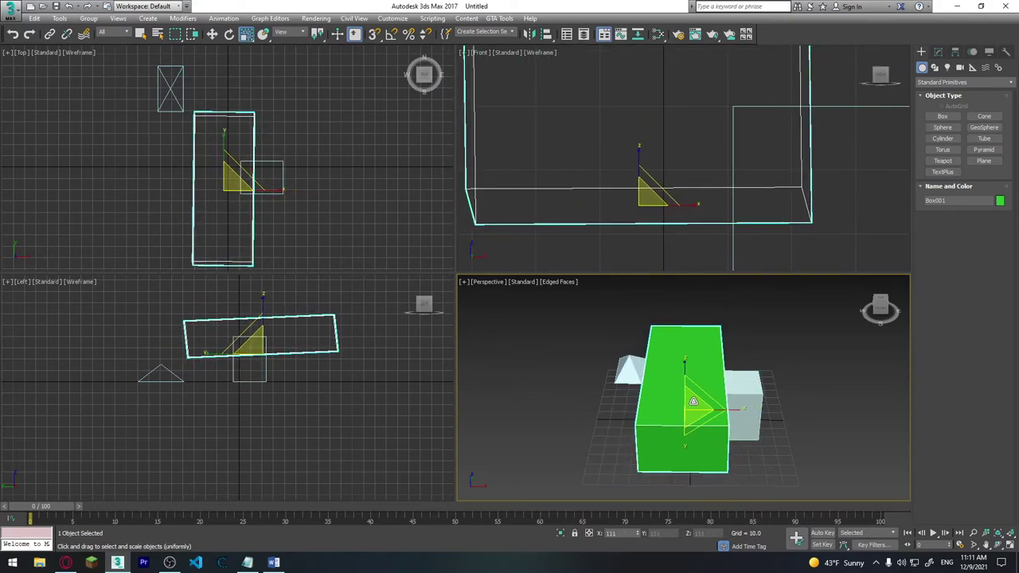
left_click_drag(694, 402, 726, 417)
key("r")
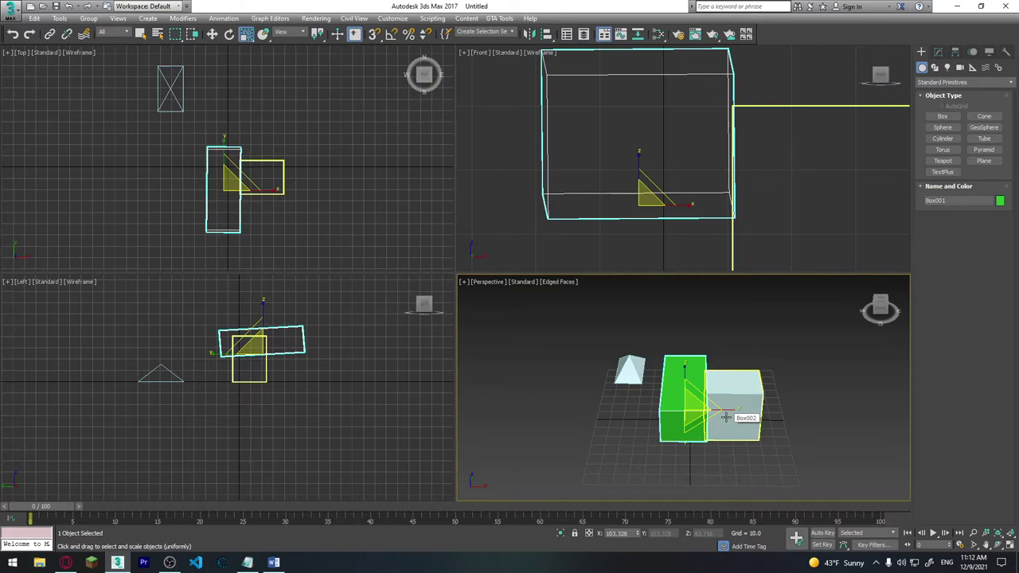
Pan the Top, Front, Left and Perspective views, then maximize and restore Perspective
middle_click_drag(250, 181, 262, 168)
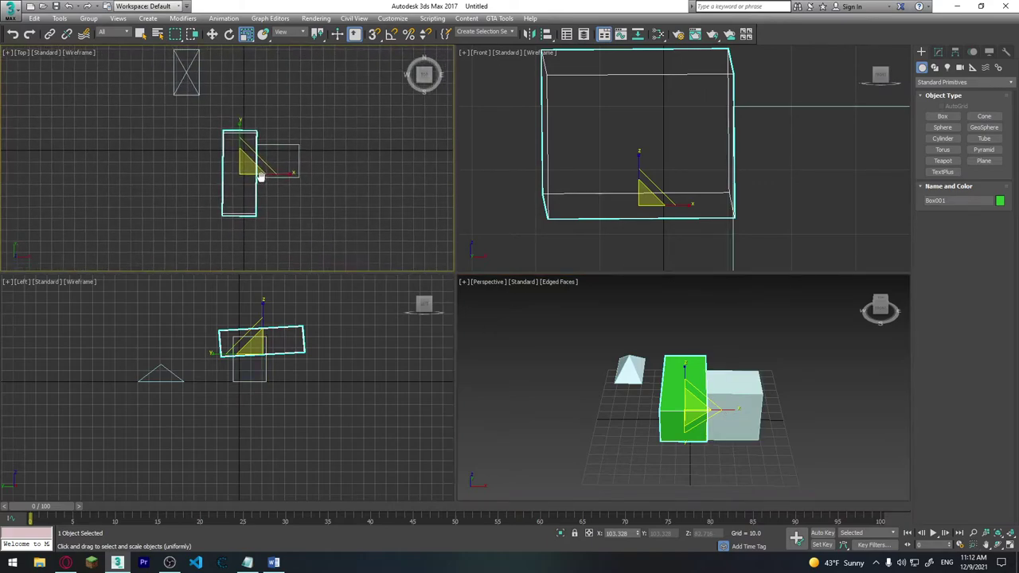
middle_click_drag(565, 164, 587, 170)
middle_click_drag(630, 334, 629, 340)
middle_click_drag(300, 391, 273, 387)
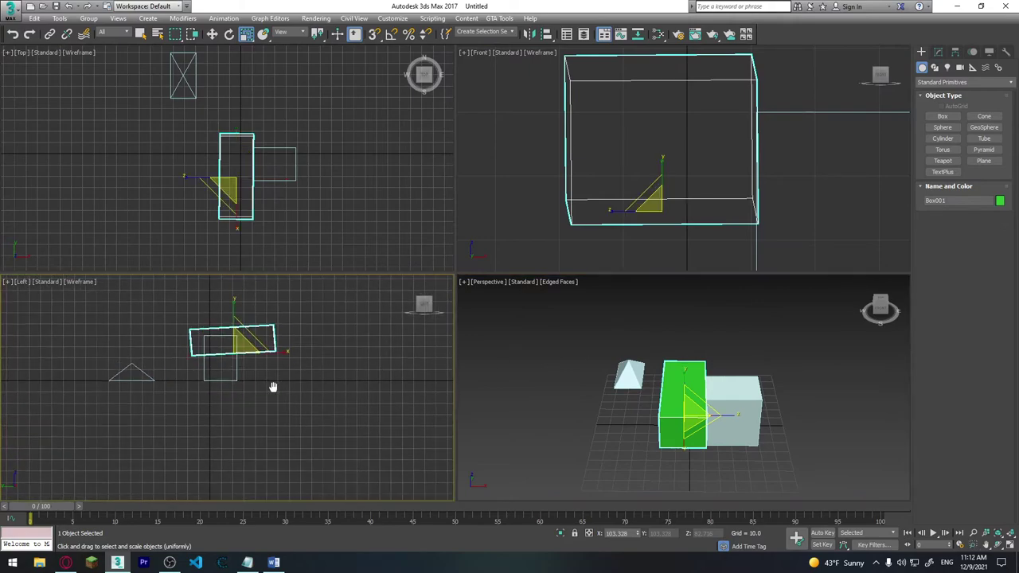
middle_click_drag(692, 396, 695, 394)
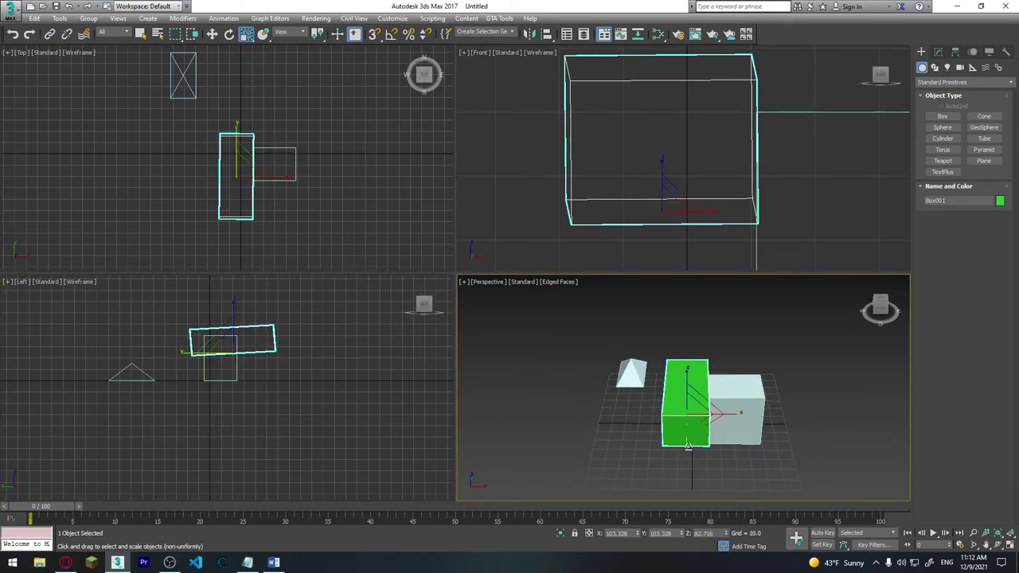
key("alt+w")
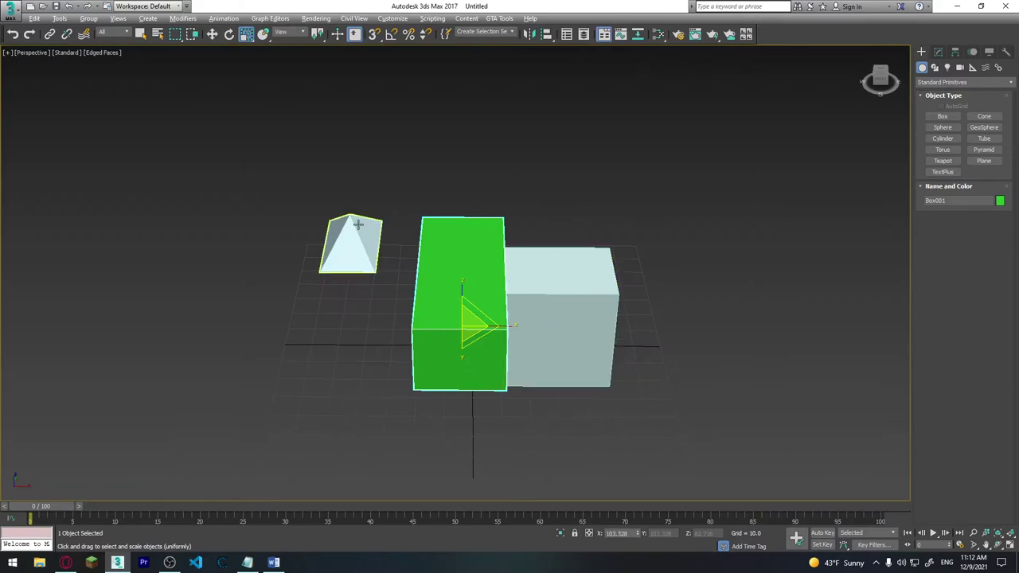
key("alt+w")
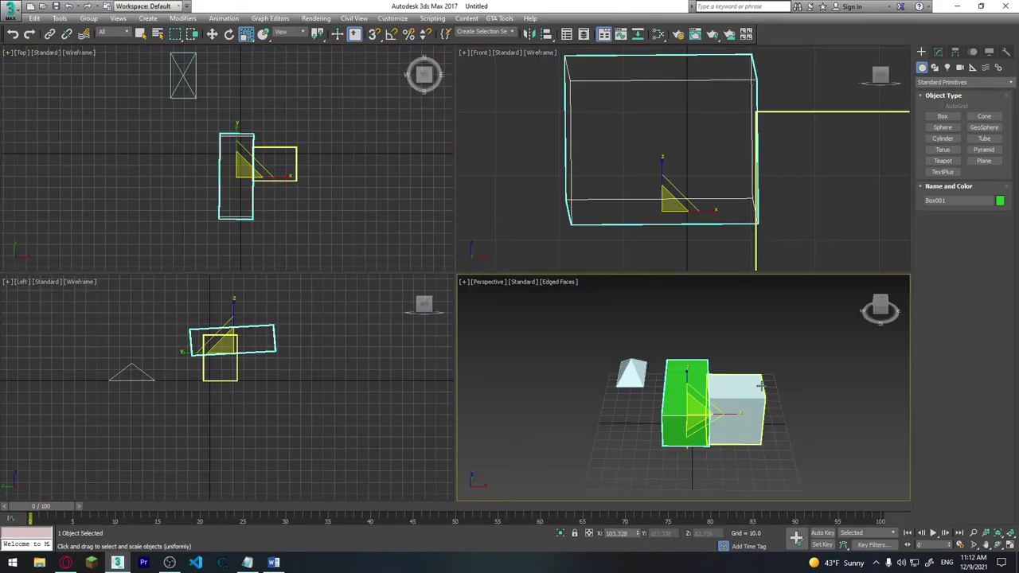
Switch to Select and Move and zoom and pan the Perspective view around the boxes
right_click(240, 78)
key("w")
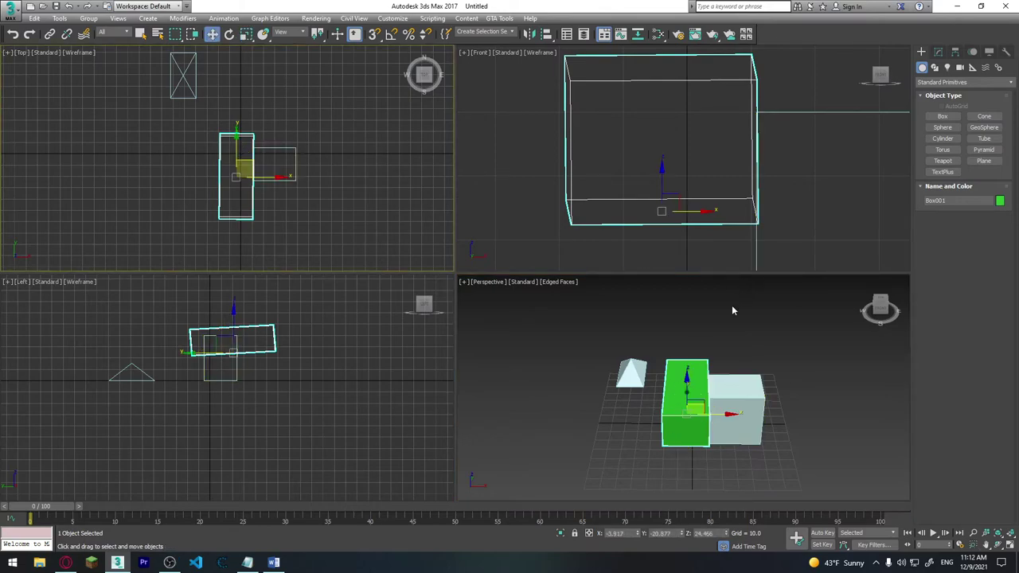
scroll(685, 415, "up", 3)
scroll(695, 425, "down", 3)
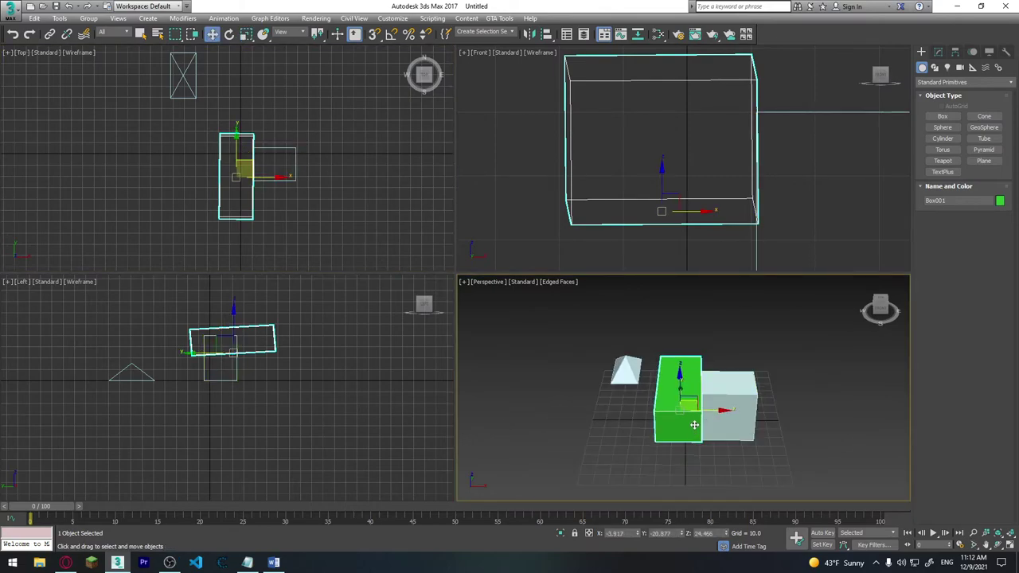
scroll(691, 422, "up", 2)
scroll(677, 410, "up", 3)
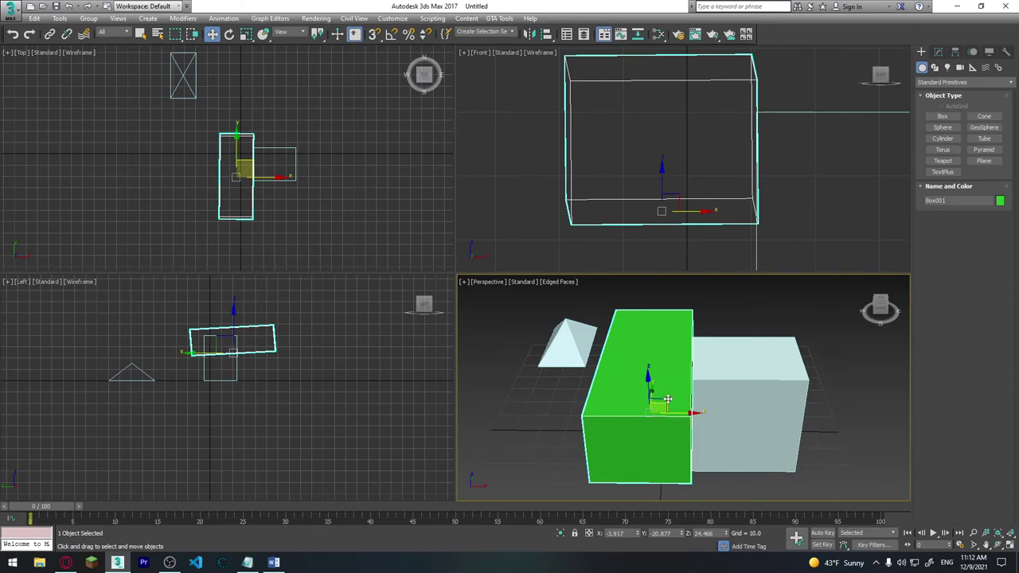
mouse_move(694, 417)
middle_mouse_down()
mouse_move(801, 391)
mouse_move(723, 382)
mouse_move(725, 364)
mouse_move(720, 383)
mouse_move(751, 379)
mouse_move(517, 368)
mouse_move(650, 376)
mouse_move(653, 387)
middle_mouse_up()
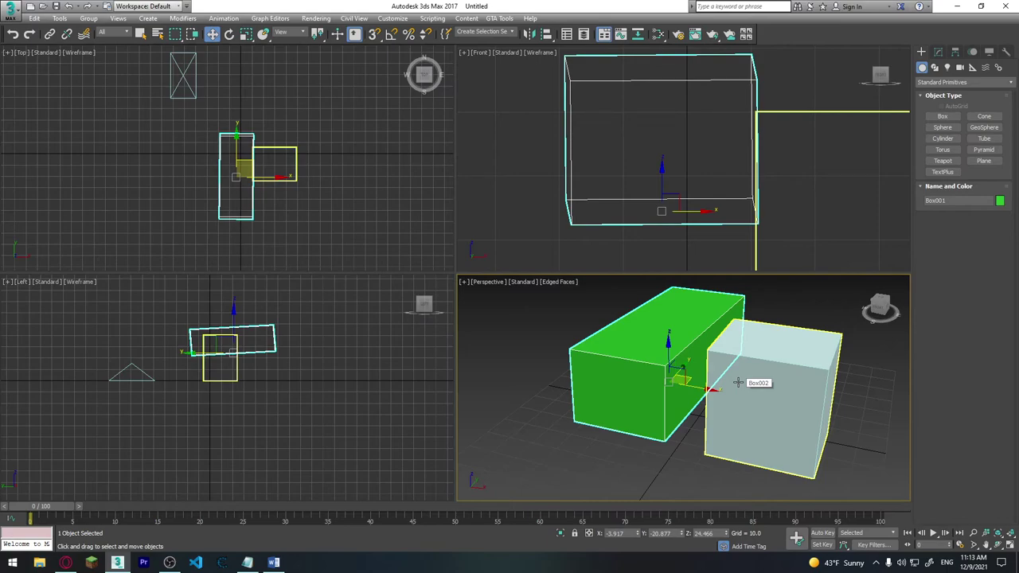
Set Box001 to See-Through with Alt+X and orbit to check the view through it
middle_click_drag(737, 383, 654, 380, "alt")
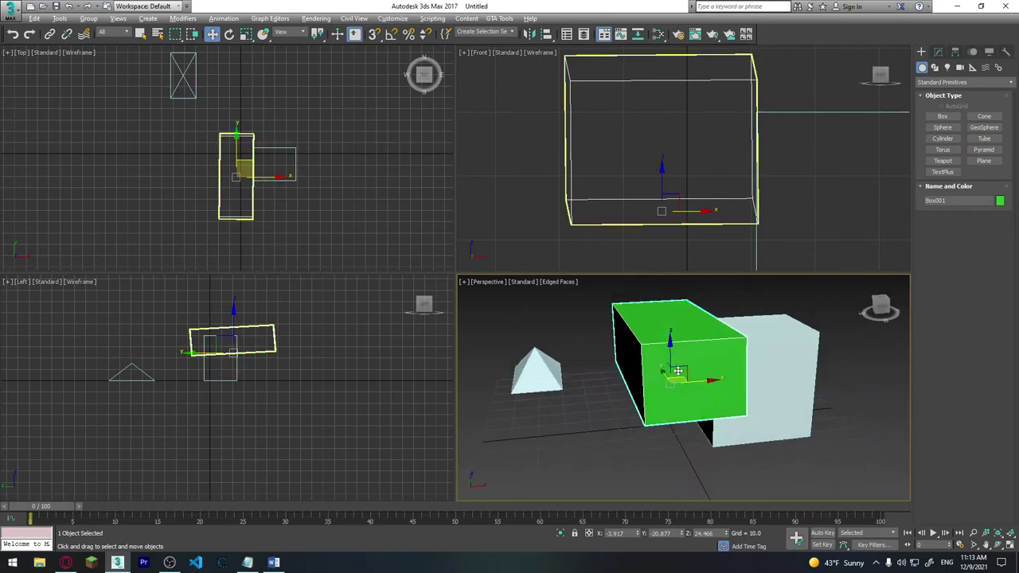
left_click_drag(562, 443, 611, 434)
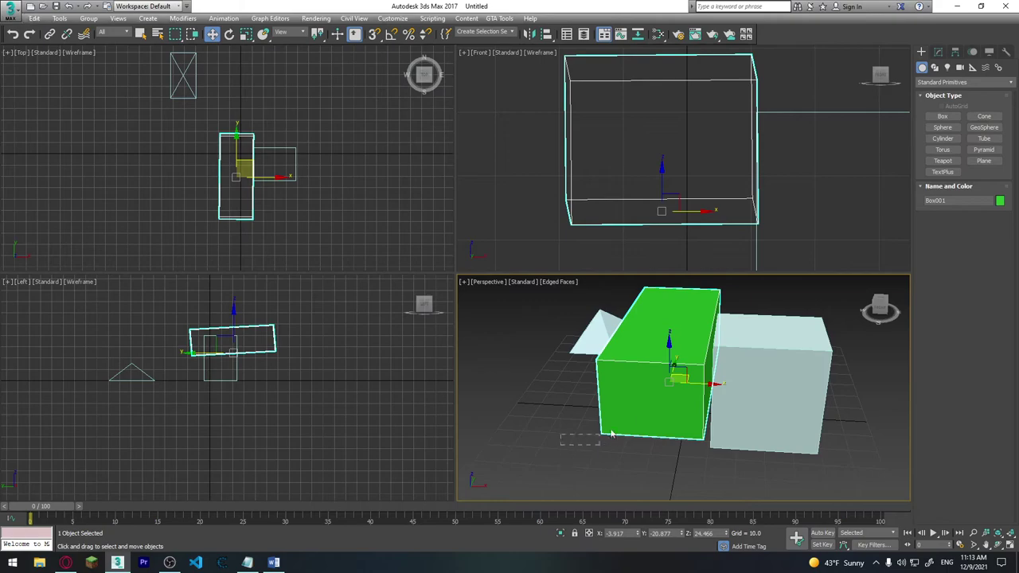
key("alt+x")
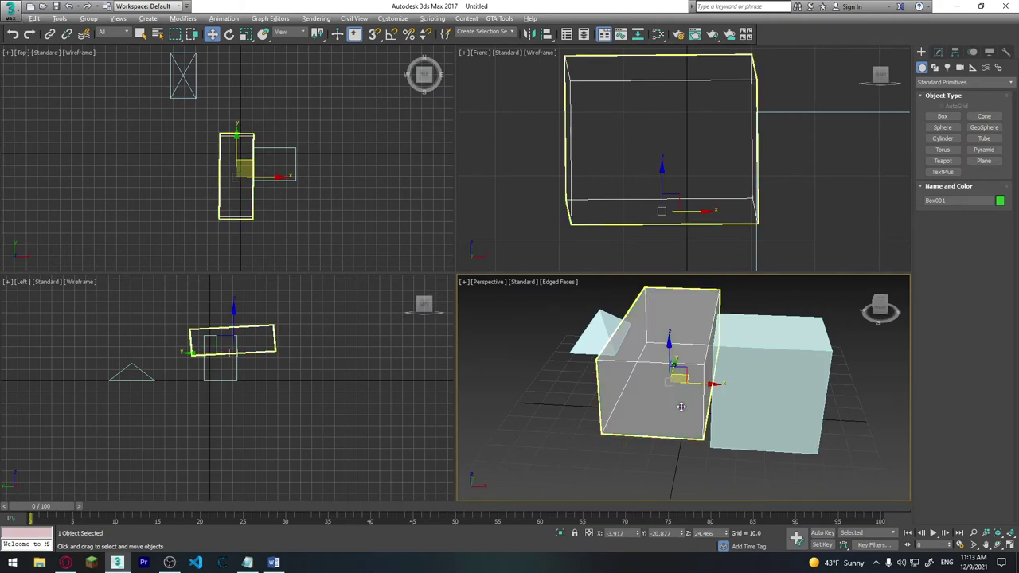
mouse_move(681, 409)
middle_mouse_down("alt")
mouse_move(773, 361)
mouse_move(685, 388)
middle_mouse_up("alt")
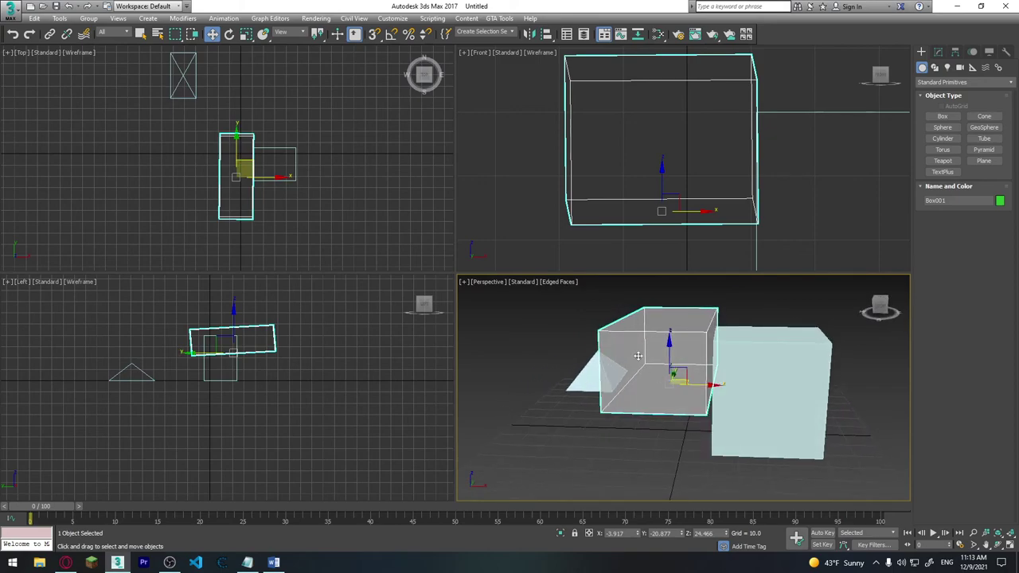
right_click(639, 354)
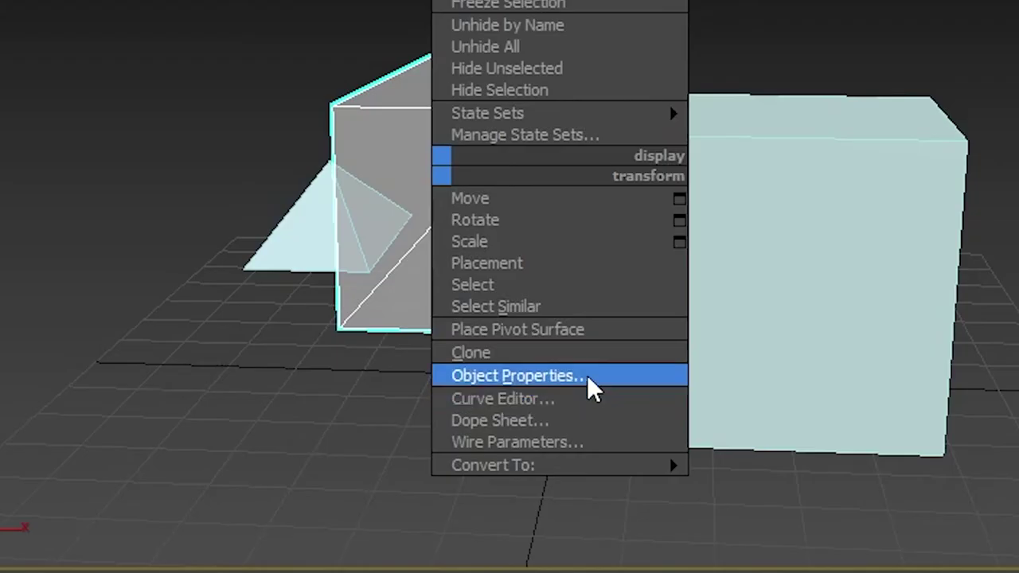
left_click(572, 376)
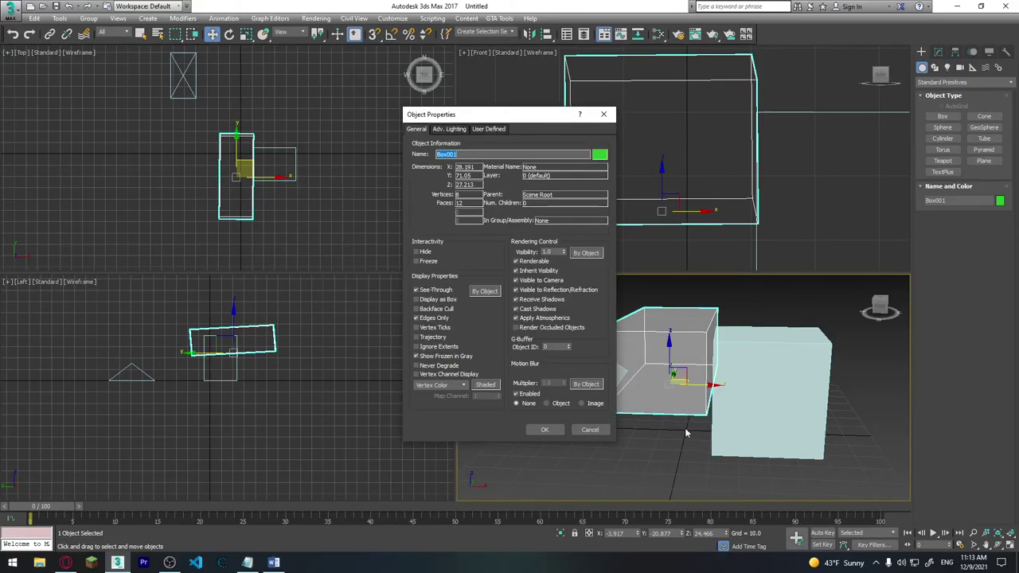
left_click(483, 293)
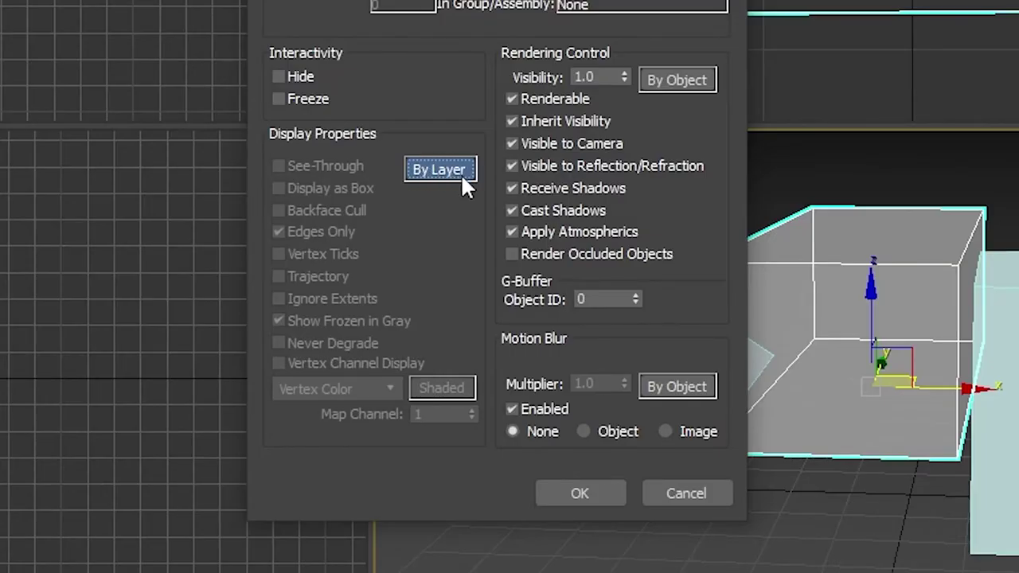
left_click(437, 174)
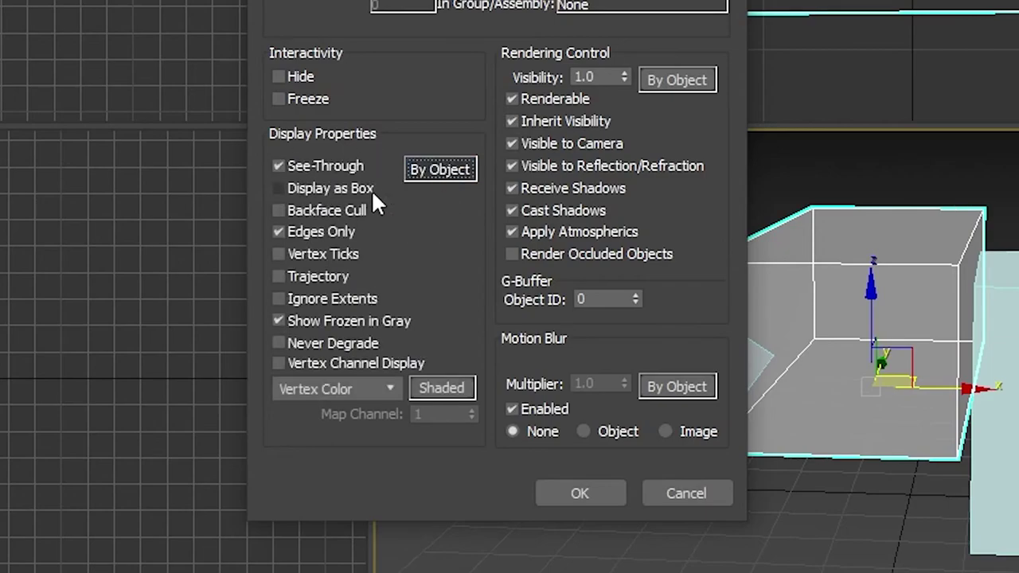
left_click(571, 489)
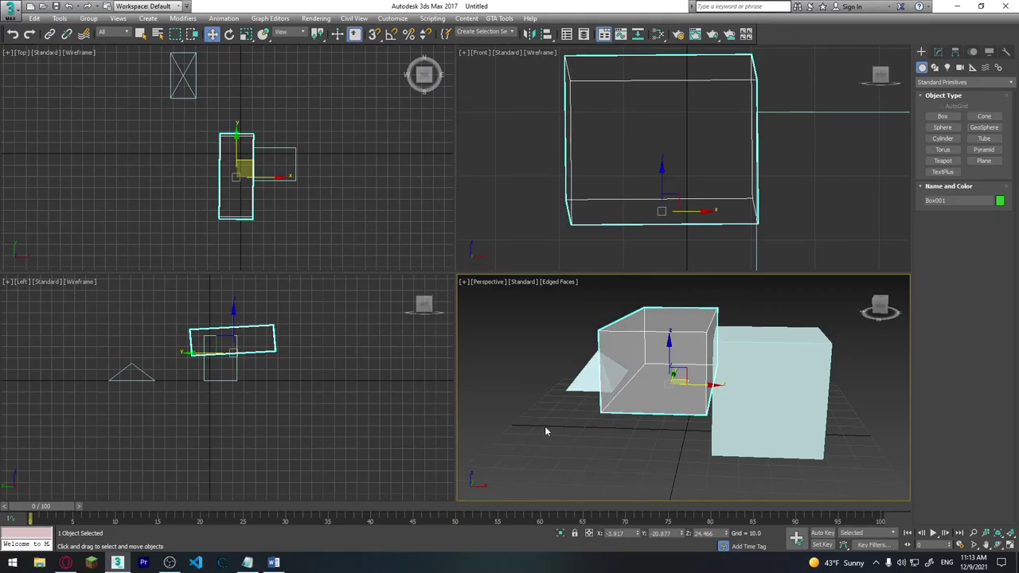
right_click(662, 362)
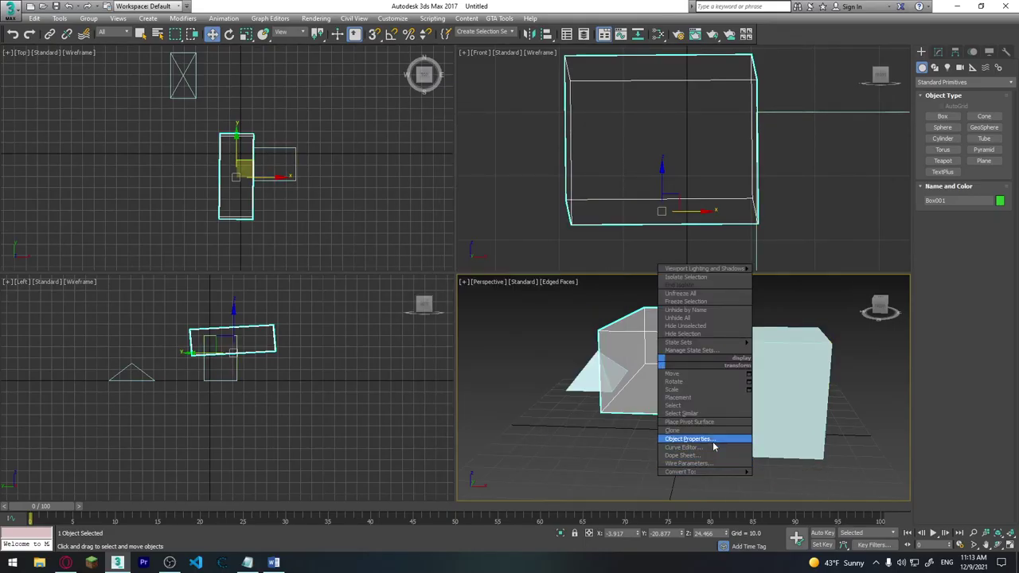
left_click(714, 440)
left_click(488, 292)
left_click(576, 439)
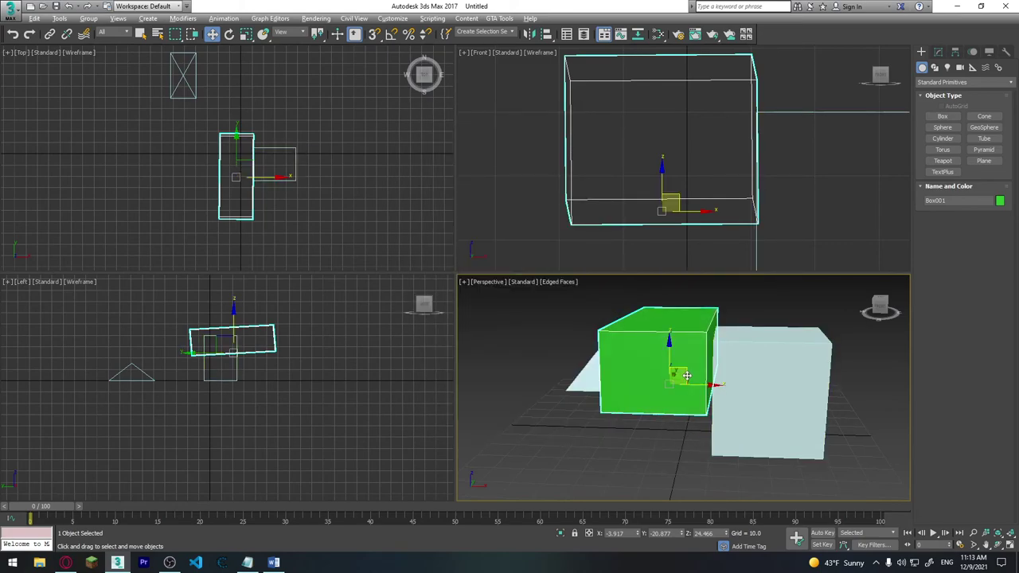
right_click(648, 369)
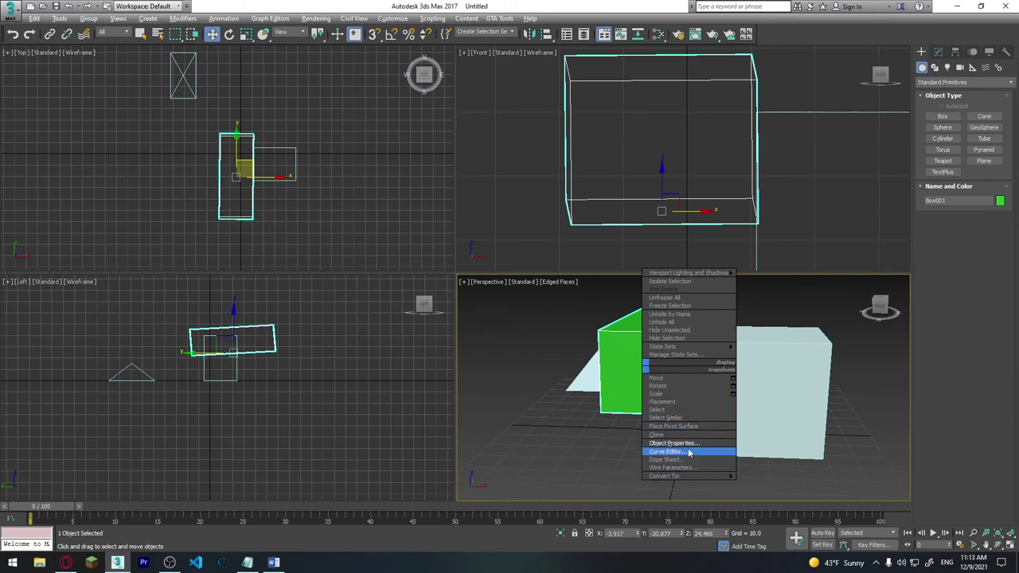
left_click(685, 444)
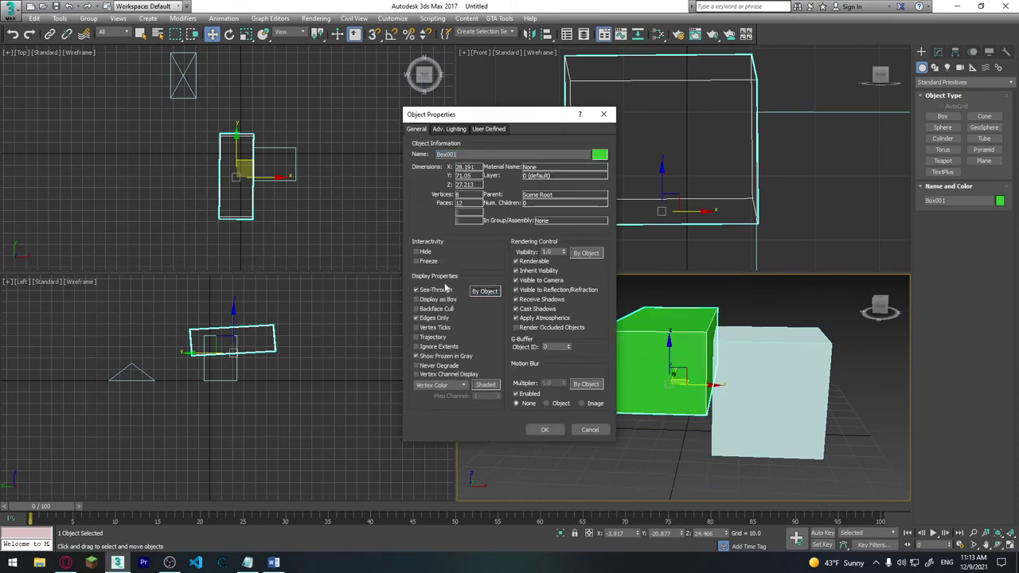
left_click(545, 430)
left_click(796, 469)
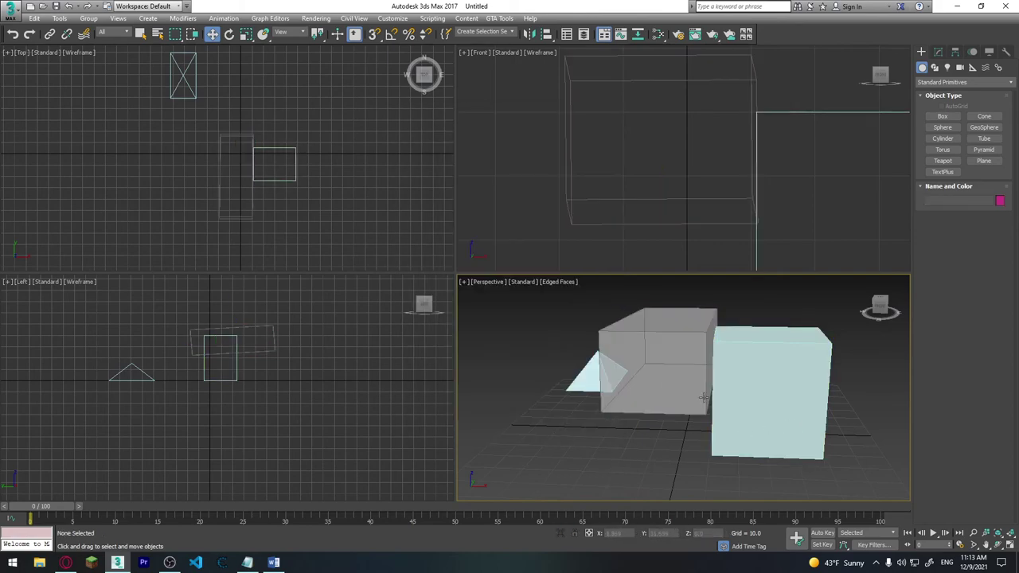
mouse_move(756, 462)
middle_mouse_down("alt")
mouse_move(800, 415)
mouse_move(749, 408)
middle_mouse_up("alt")
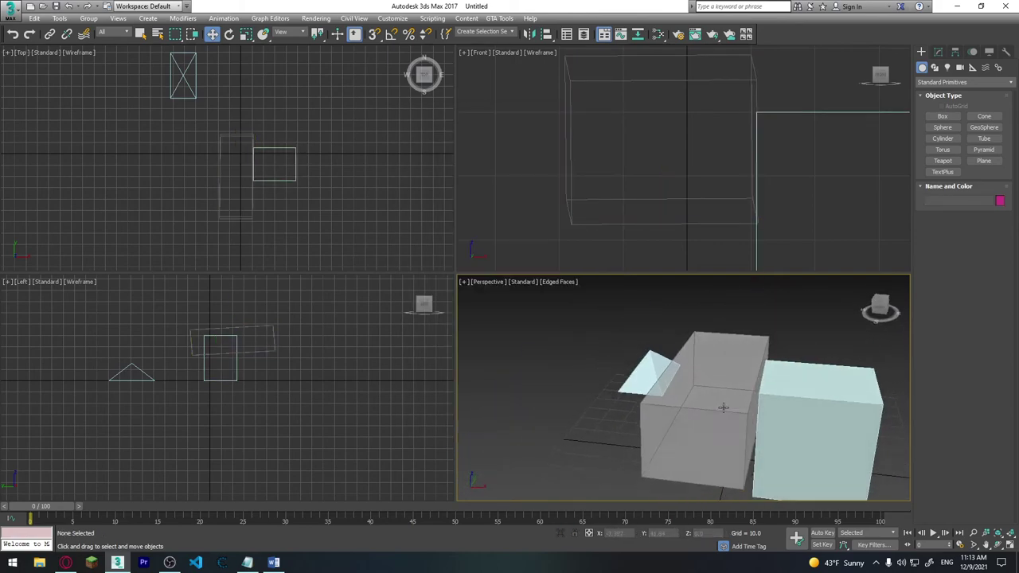